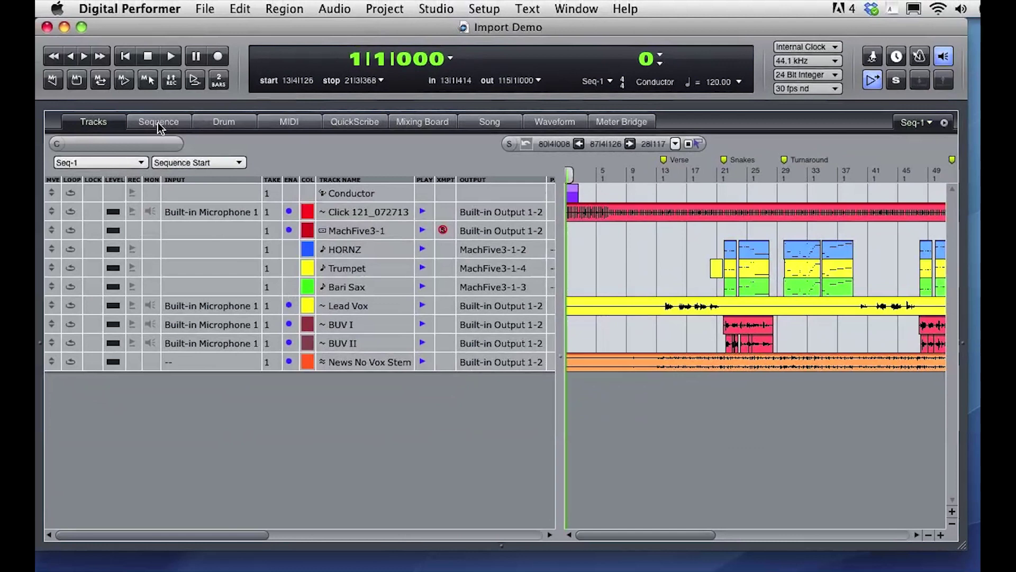
# - Switch to the Sequence Editor to view the BUV I and BUV II audio tracks
pyautogui.click(146, 121)
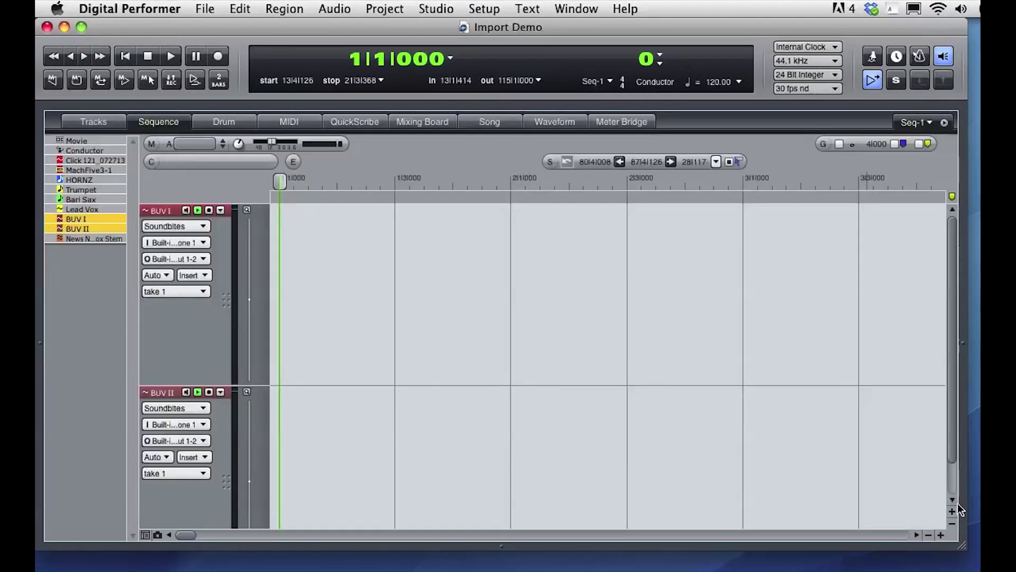
# - Display the BUV I track in Pitch view, zoomed to bars 21–31
pyautogui.click(929, 534)
pyautogui.click(928, 534)
pyautogui.click(929, 534)
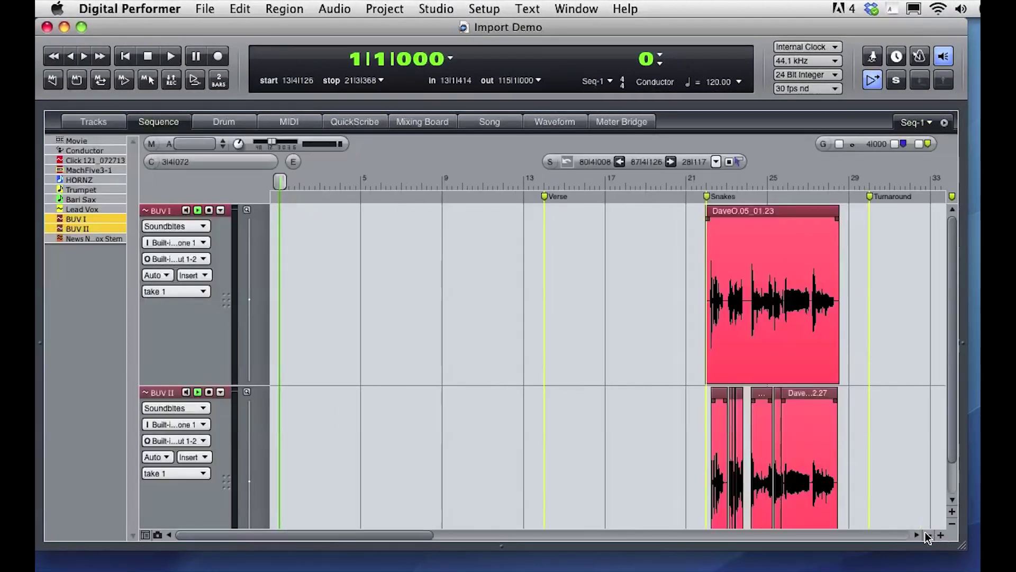
pyautogui.click(929, 534)
pyautogui.moveTo(550, 184); pyautogui.dragTo(692, 183)
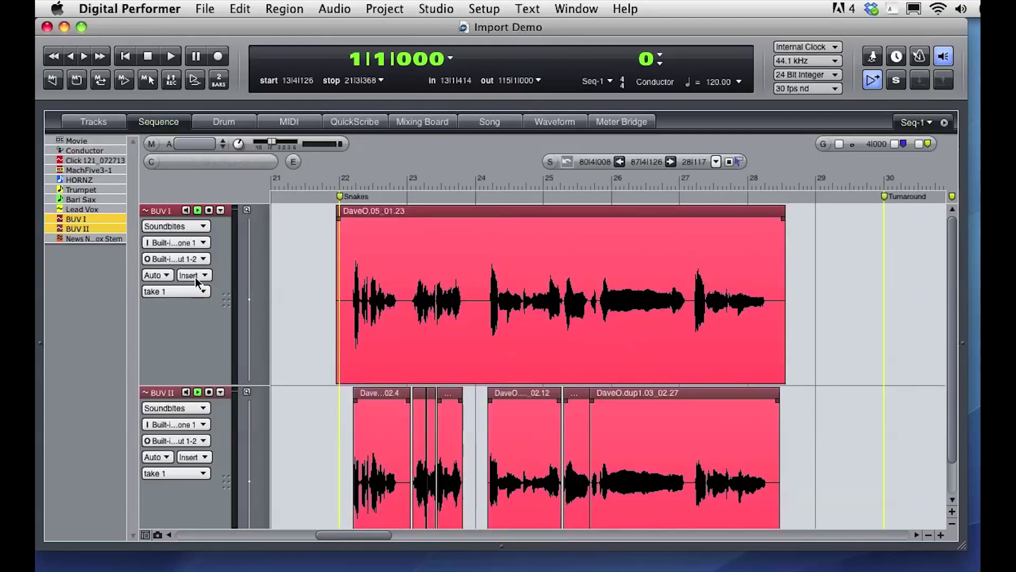
pyautogui.click(184, 228)
pyautogui.click(159, 279)
# - Inspect bars 27–29 up close, zoom back out, and select everything with Cmd-A
pyautogui.moveTo(681, 184); pyautogui.dragTo(821, 184)
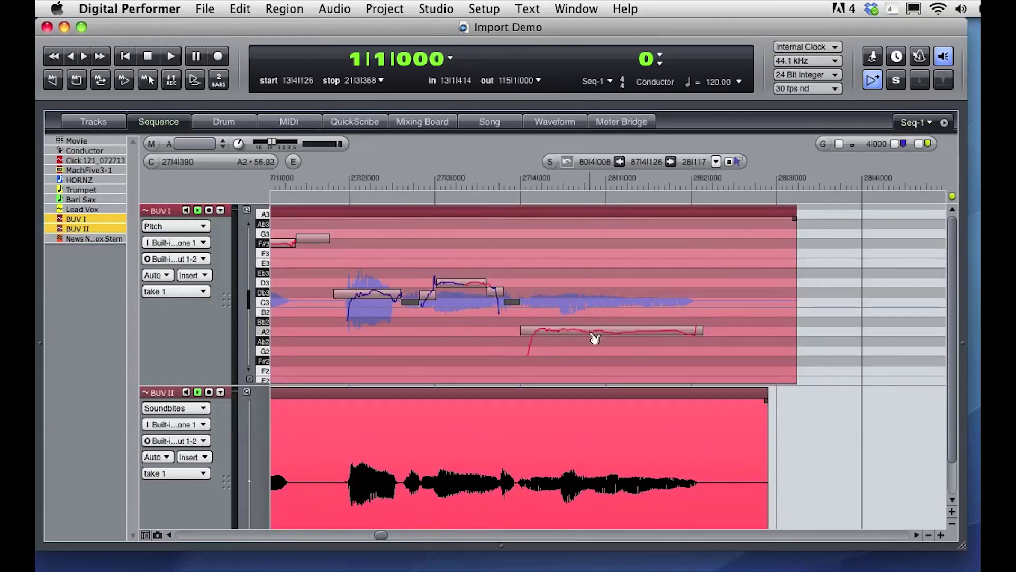
pyautogui.click(928, 535)
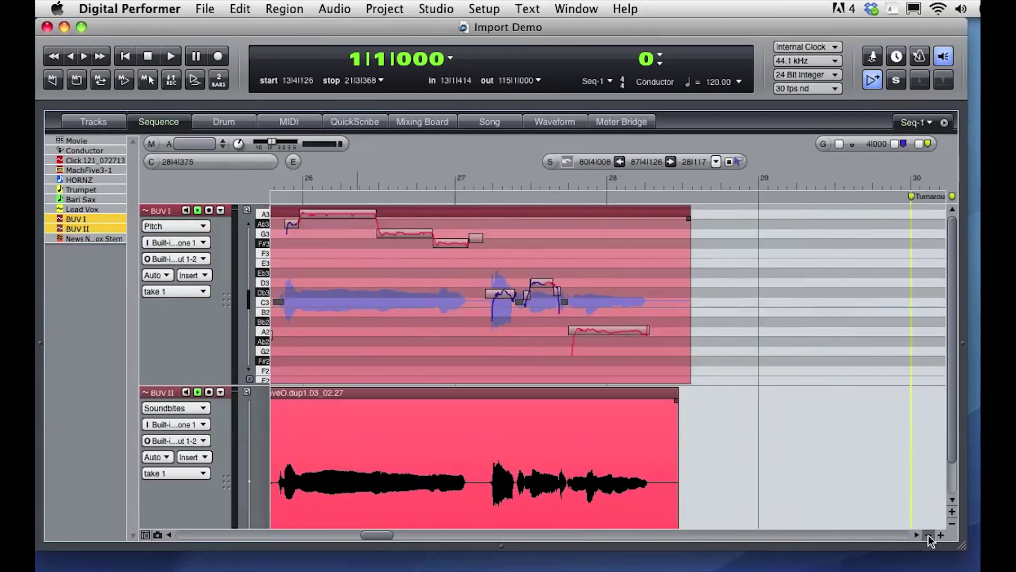
pyautogui.click(929, 535)
pyautogui.click(928, 534)
pyautogui.press('super+a')
# - Apply equal-power crossfades, 10 ms before and 1 ms after each splice, to the selection
pyautogui.click(324, 8)
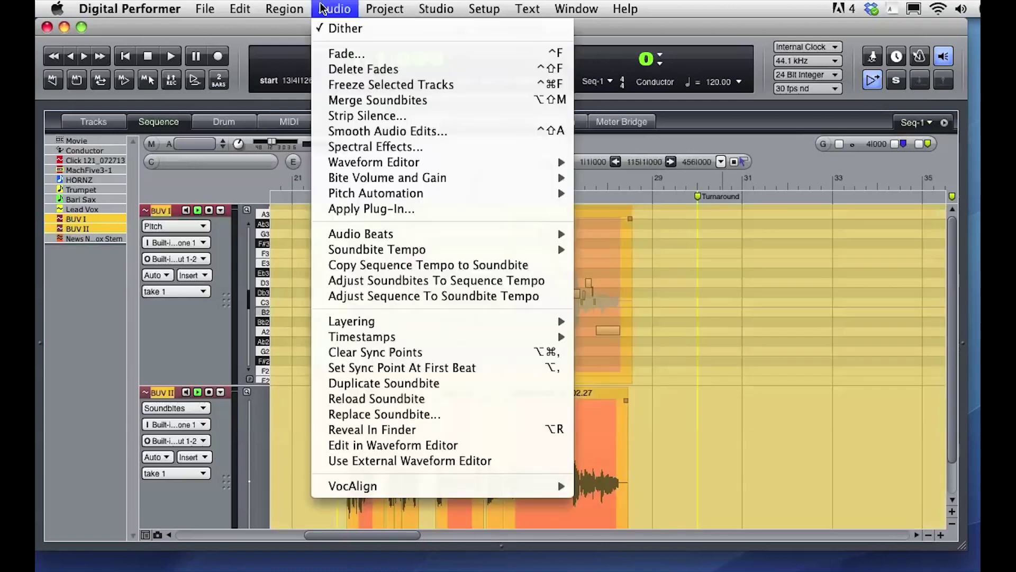
pyautogui.click(336, 53)
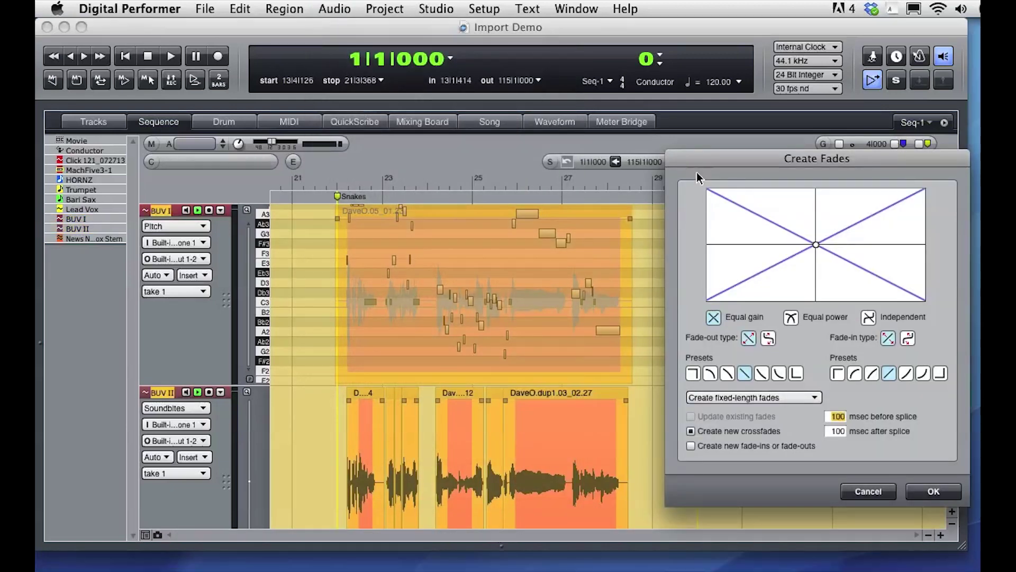
pyautogui.click(790, 317)
pyautogui.doubleClick(836, 417)
pyautogui.write('10')
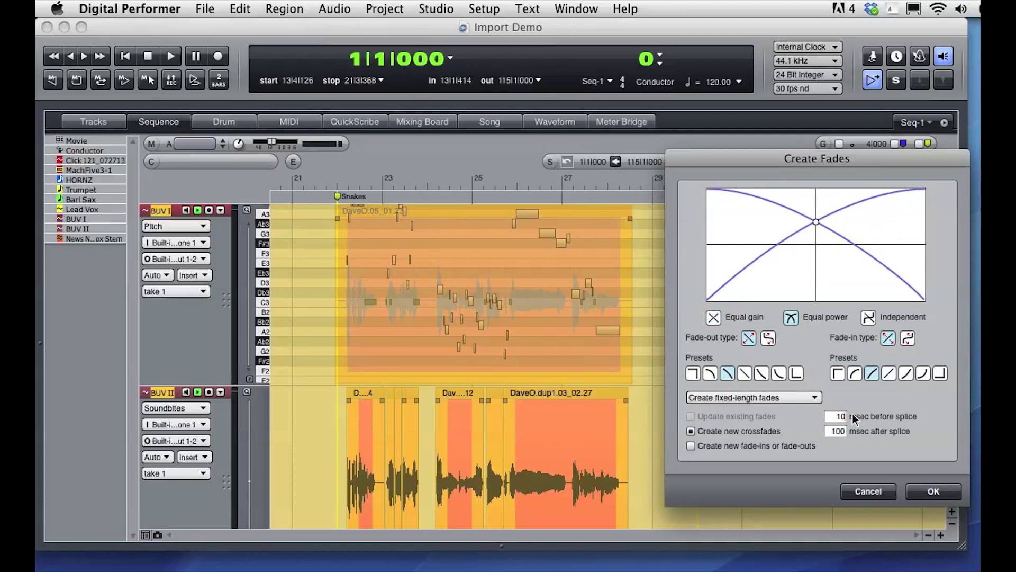
pyautogui.press('Tab')
pyautogui.write('1')
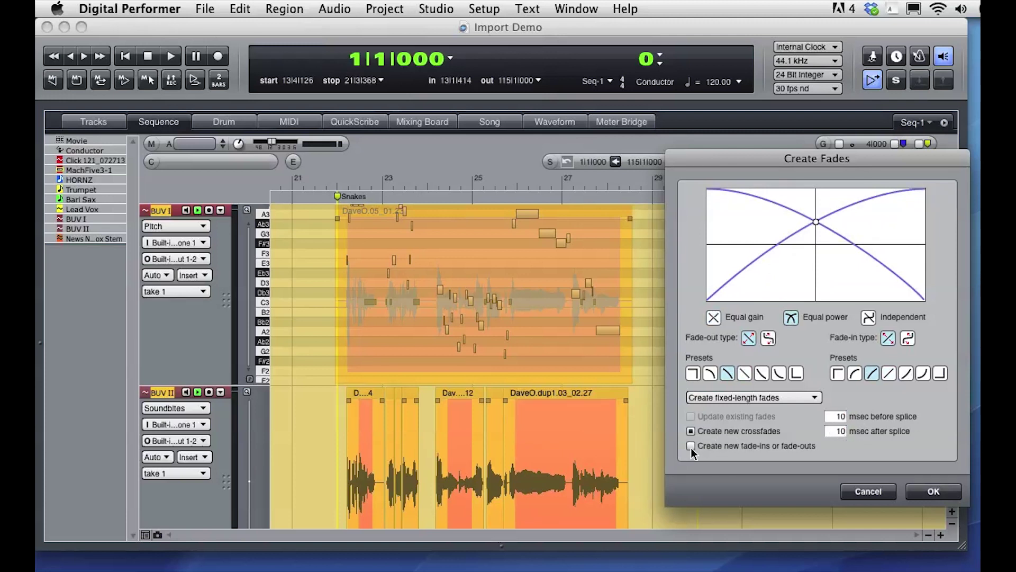
pyautogui.click(923, 491)
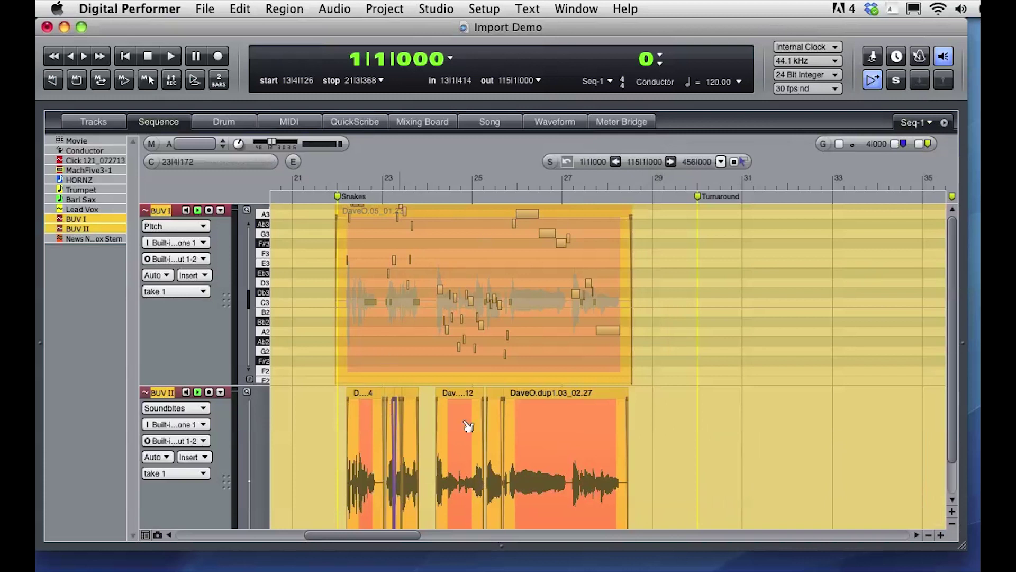
pyautogui.click(705, 422)
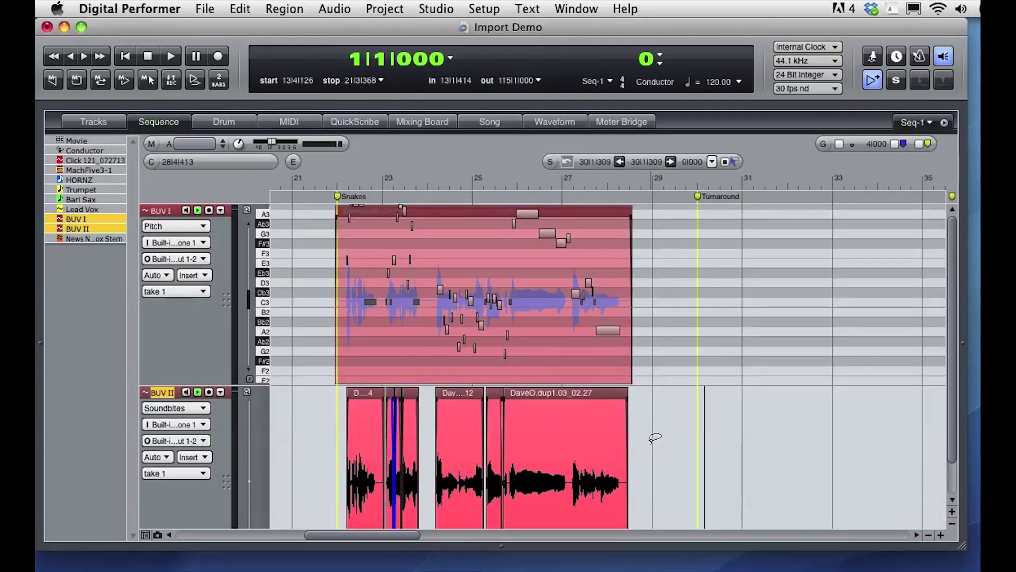
pyautogui.moveTo(652, 439); pyautogui.dragTo(316, 412)
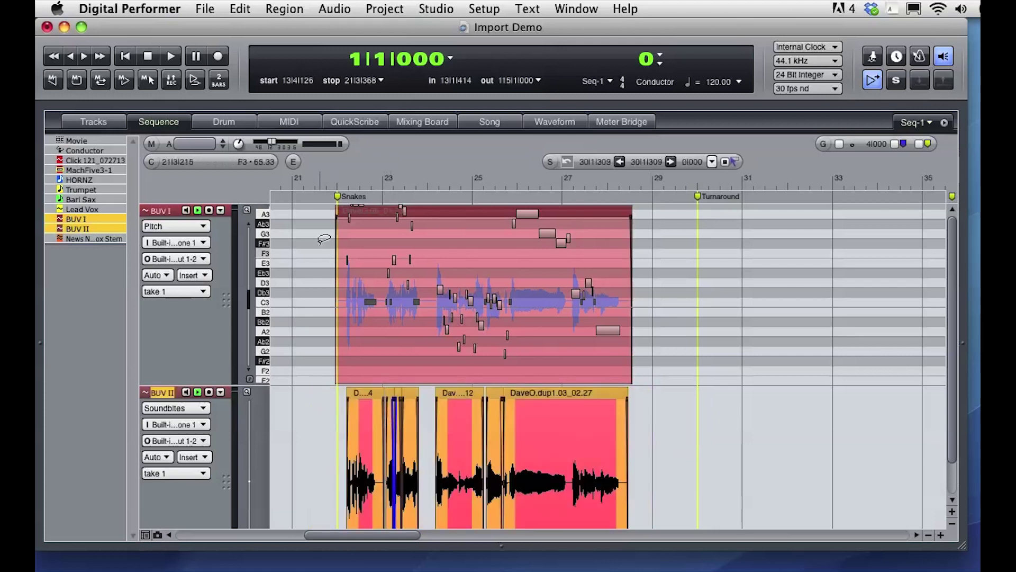
pyautogui.click(335, 8)
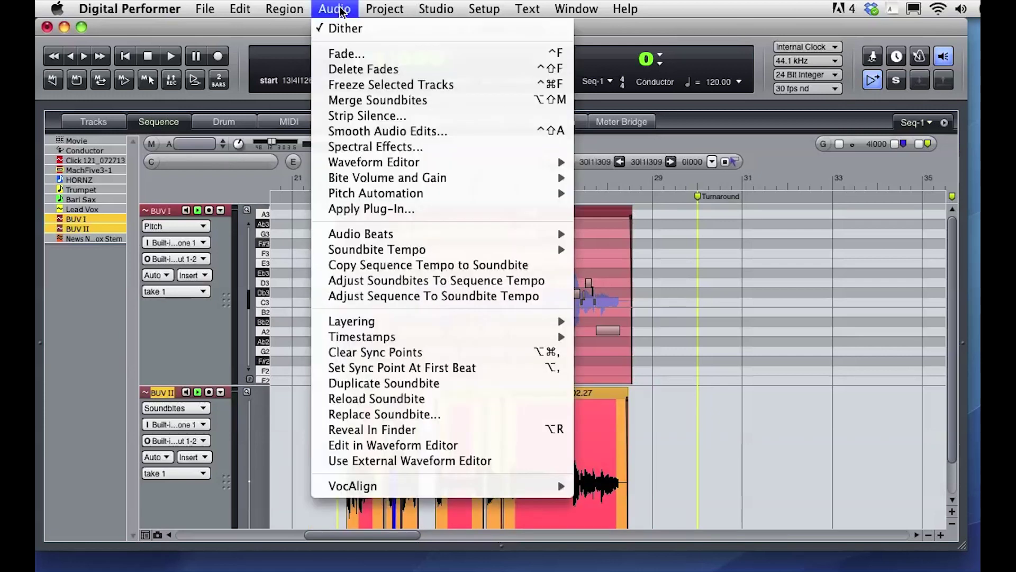
pyautogui.click(359, 100)
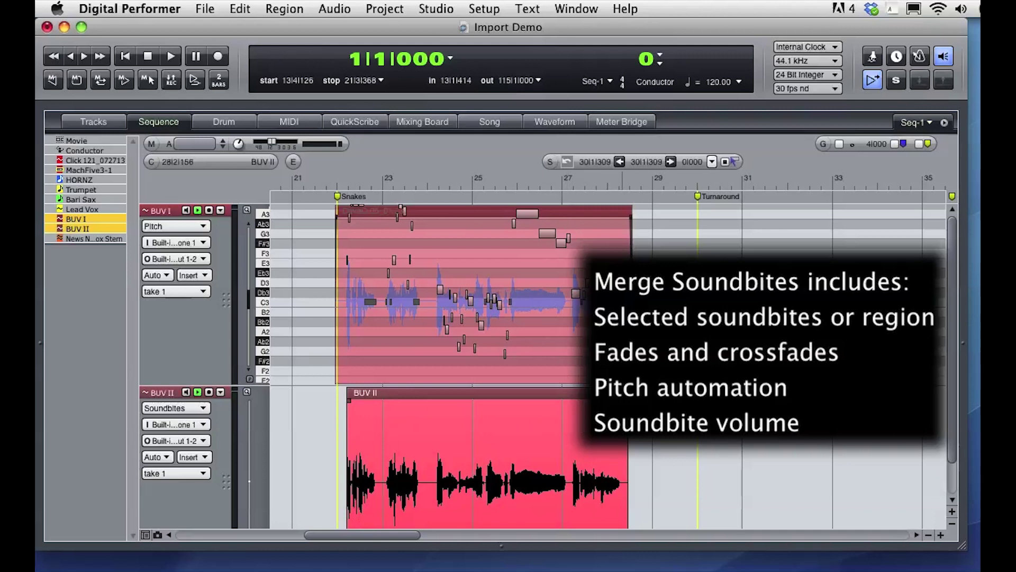
pyautogui.press('super+z')
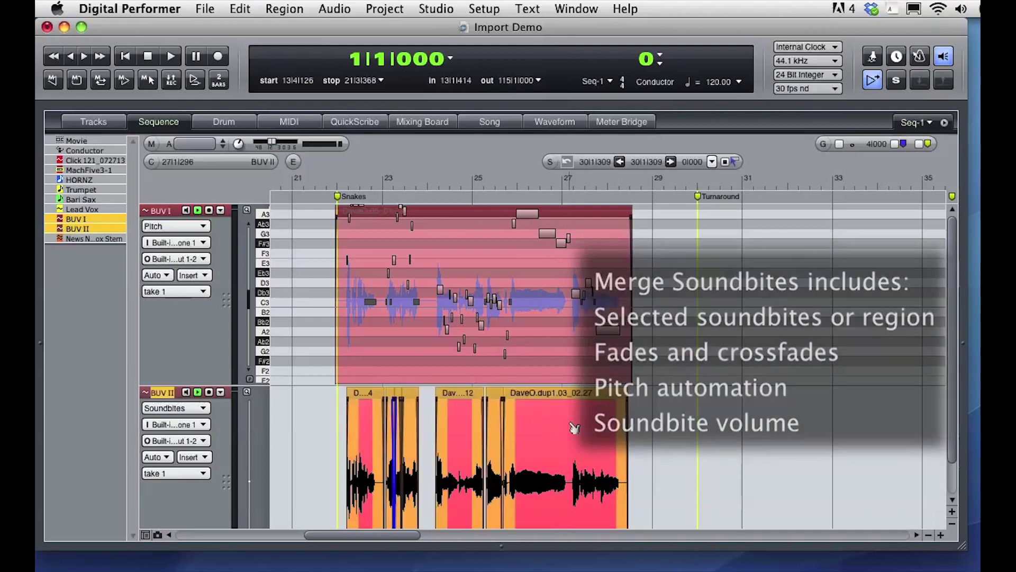
pyautogui.click(930, 535)
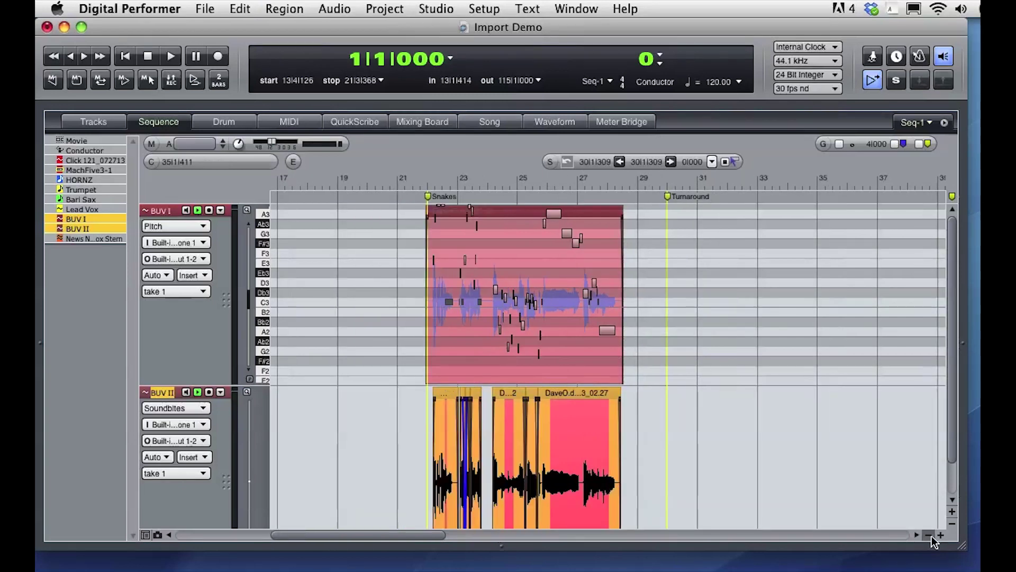
pyautogui.click(929, 535)
# - Select bars 1–93 on both BUV tracks and merge them with Audio > Merge Soundbites
pyautogui.click(929, 535)
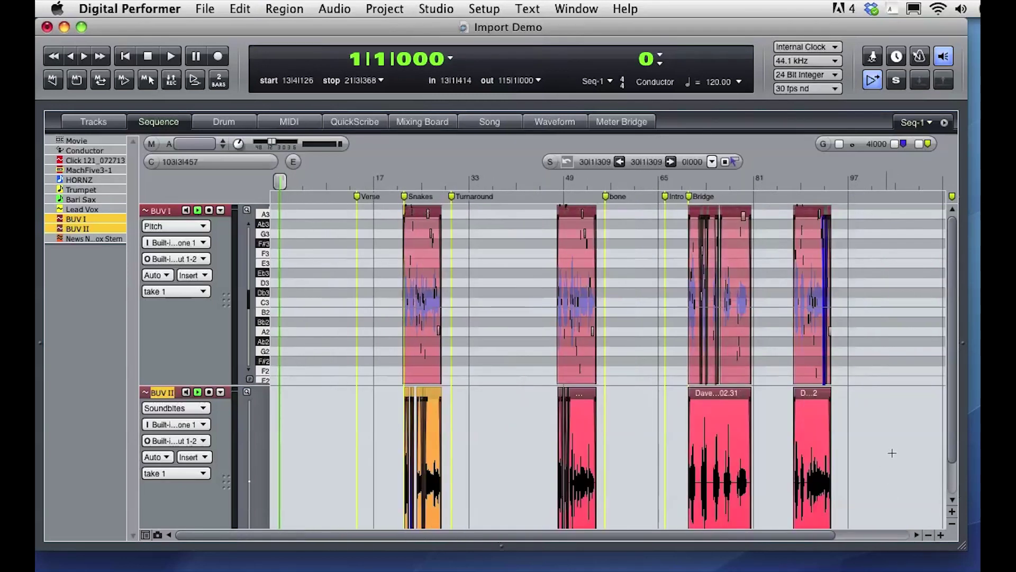
pyautogui.moveTo(837, 492)
pyautogui.mouseDown()
pyautogui.moveTo(817, 423)
pyautogui.moveTo(745, 350)
pyautogui.moveTo(280, 327)
pyautogui.mouseUp()
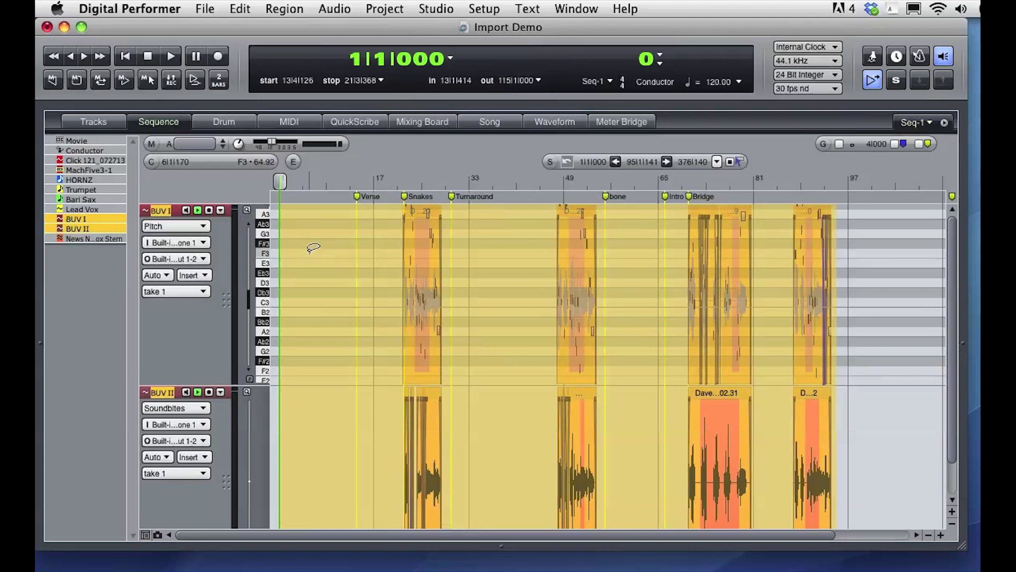
pyautogui.click(330, 10)
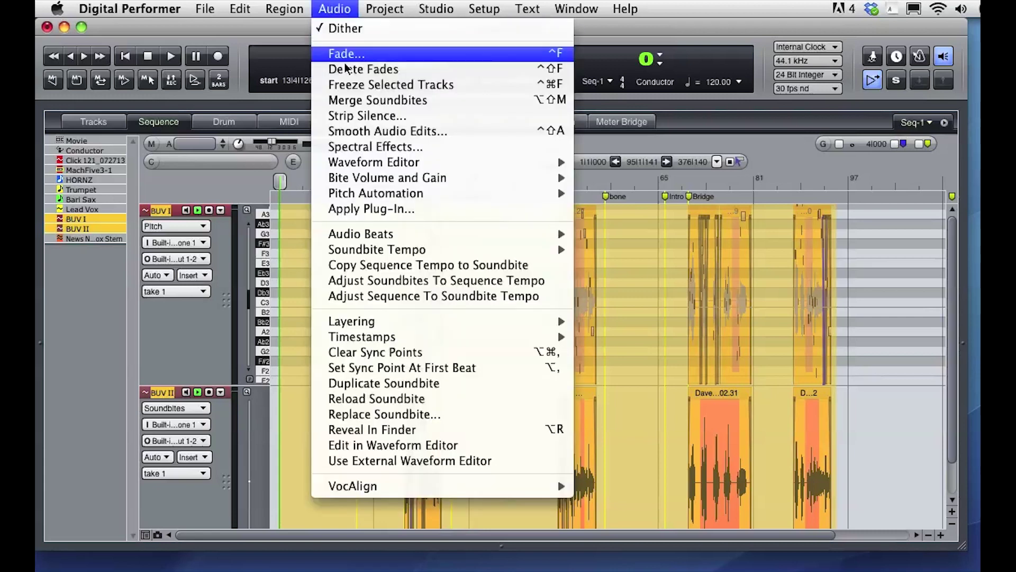
pyautogui.click(360, 102)
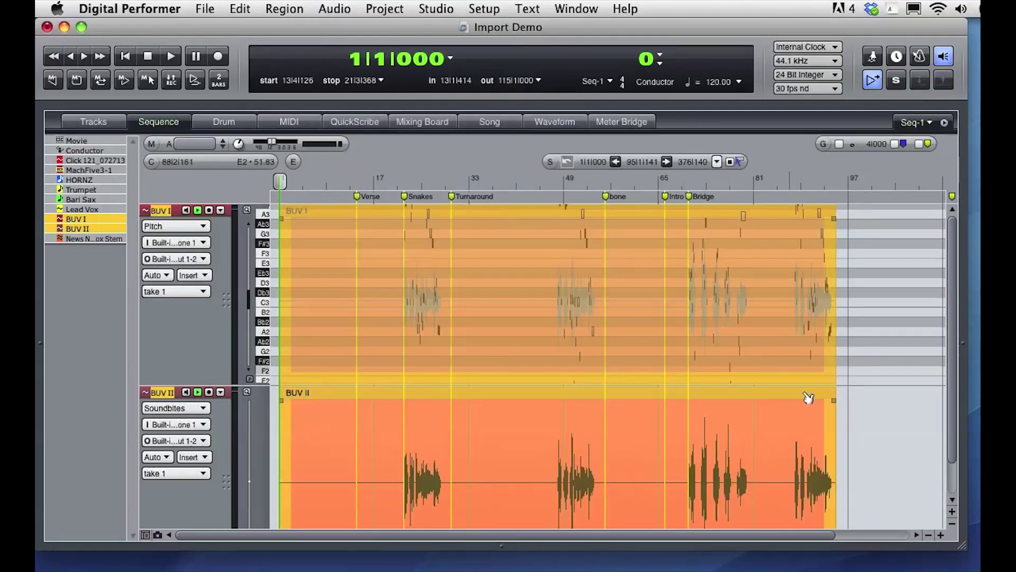
pyautogui.click(859, 408)
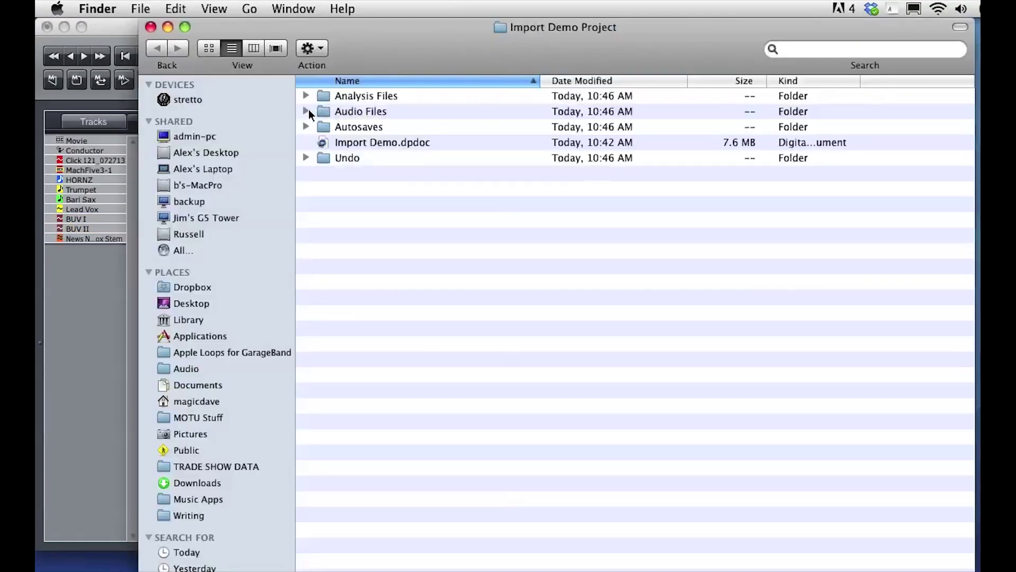
# - Check BUV I-mg.wav and BUV II-mg.wav in the Audio Files folder, then close the window
pyautogui.doubleClick(324, 114)
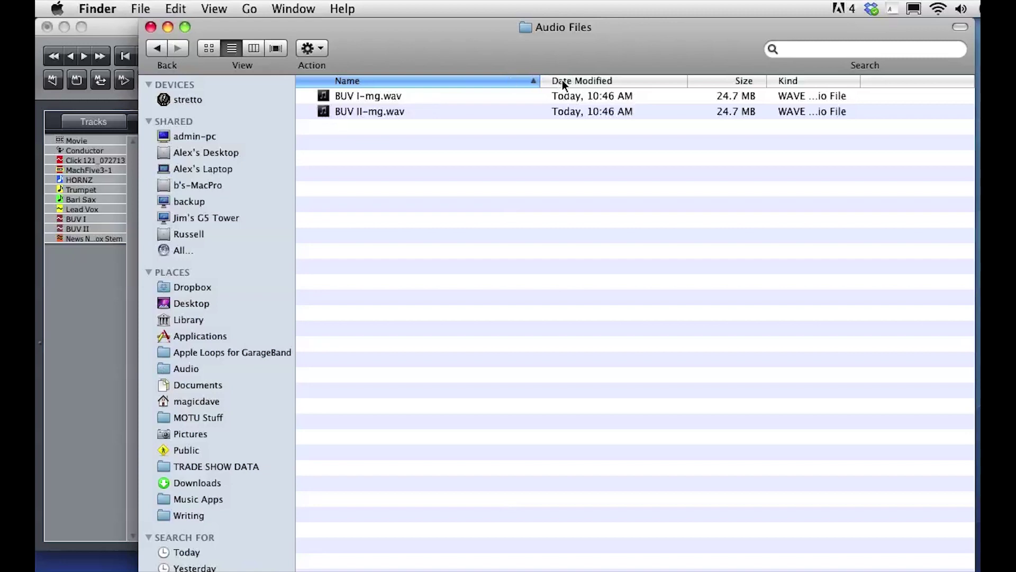
pyautogui.click(151, 27)
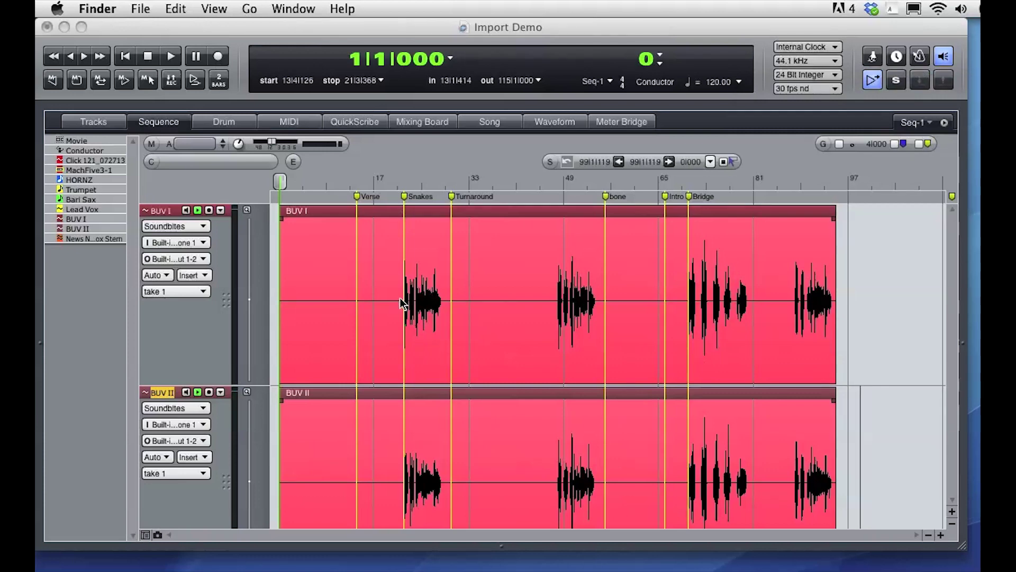
pyautogui.click(94, 121)
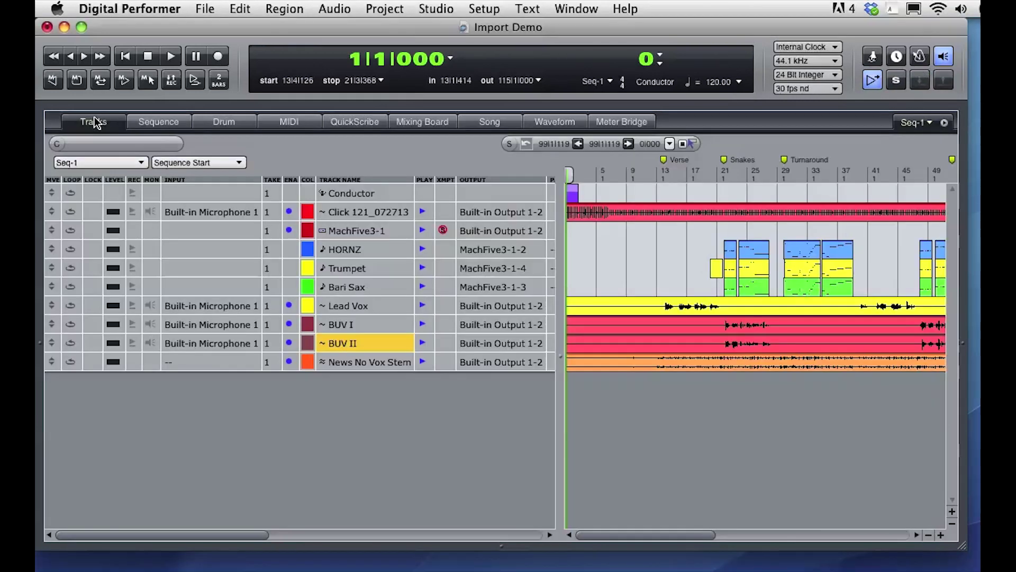
pyautogui.click(351, 307)
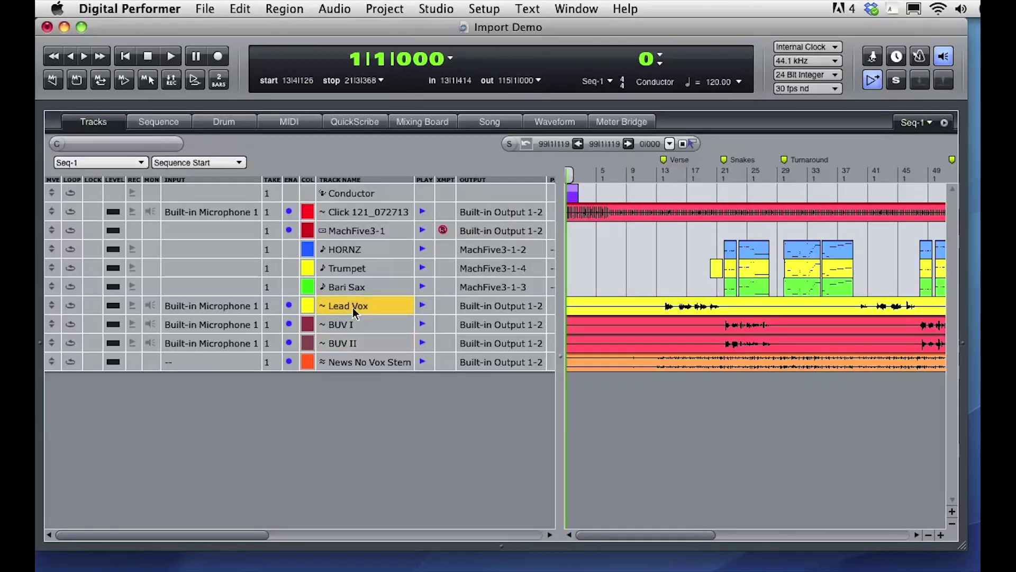
pyautogui.click(169, 126)
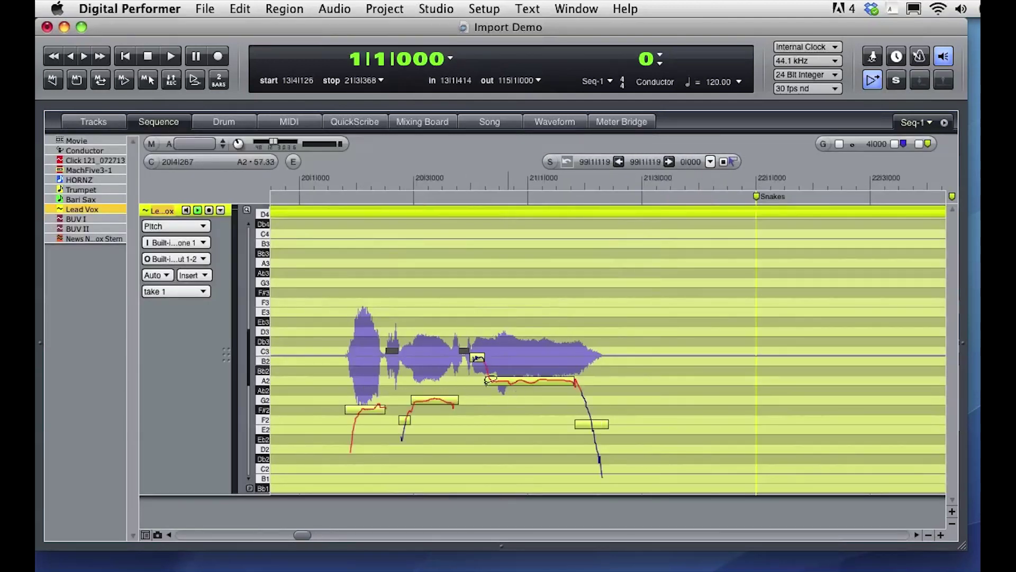
pyautogui.click(427, 122)
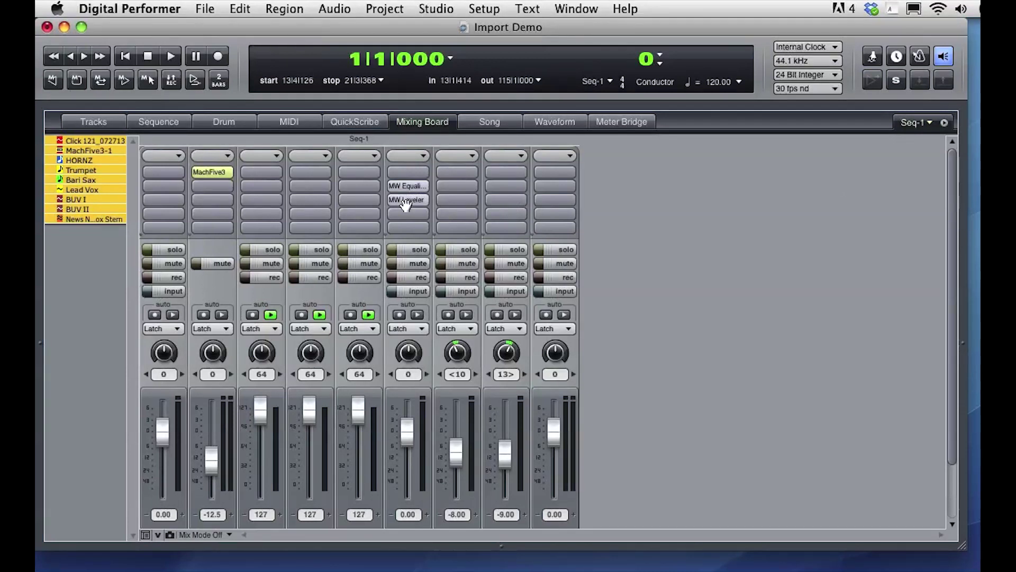
pyautogui.click(95, 121)
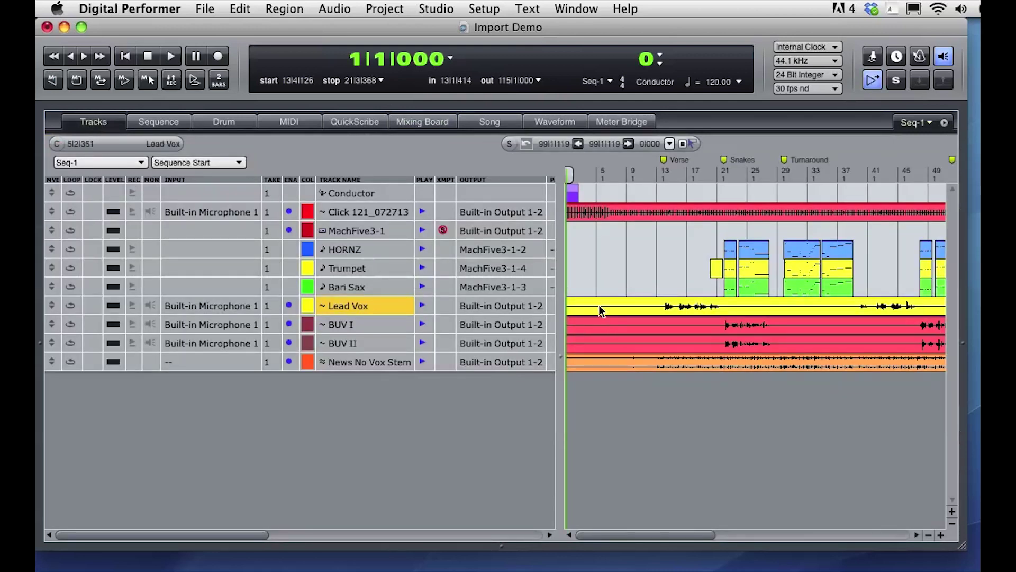
pyautogui.click(929, 535)
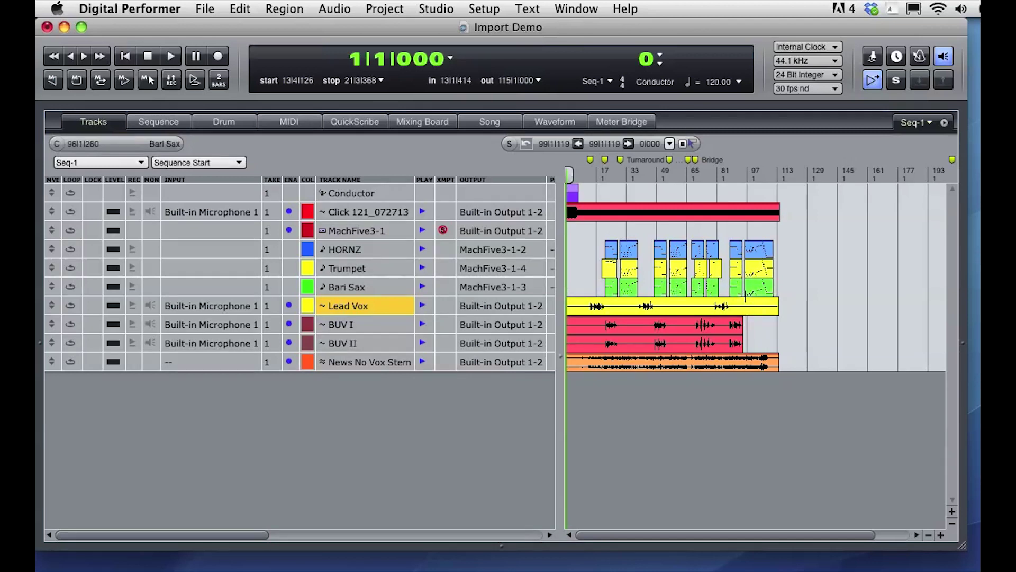
# - Select the Lead Vox soundbite and extend the selection back to bar 1
pyautogui.click(742, 305)
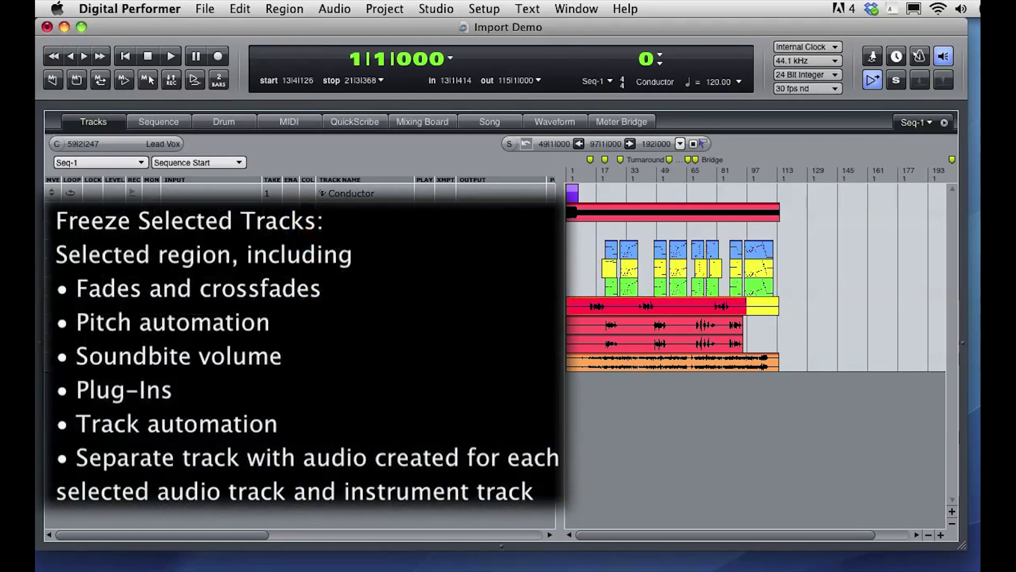
pyautogui.keyDown('shift'); pyautogui.click(582, 318); pyautogui.keyUp('shift')
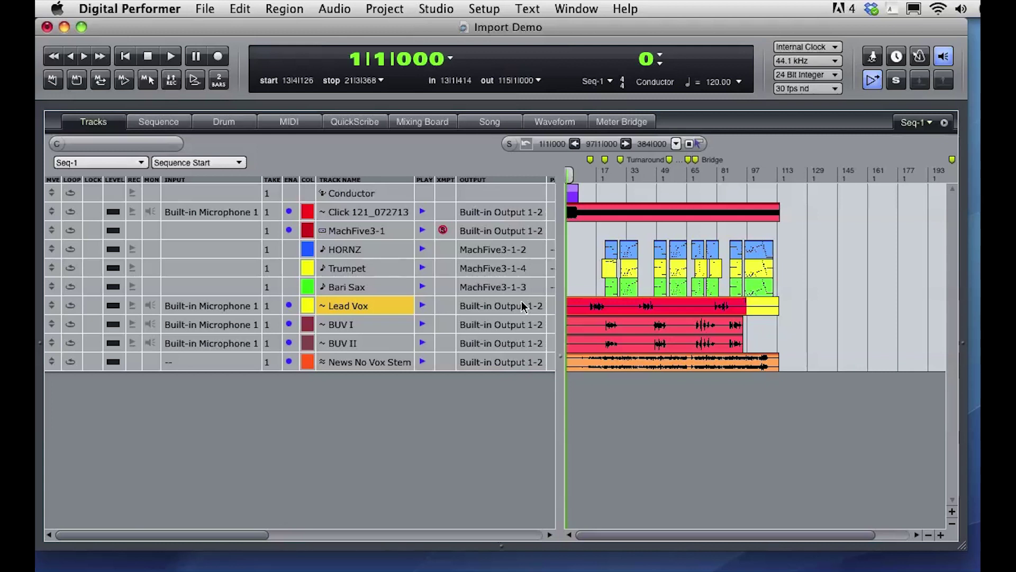
# - Route Lead Vox to Built-in Output 1 (Mono), freeze it, then select bars 25–41 on MachFive3-1 and HORNZ
pyautogui.click(522, 306)
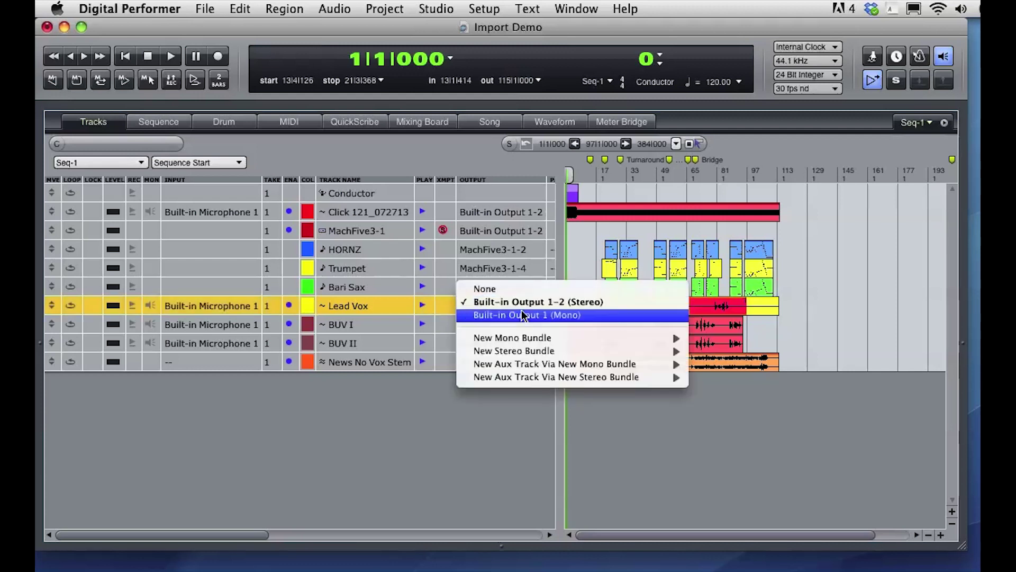
pyautogui.click(600, 316)
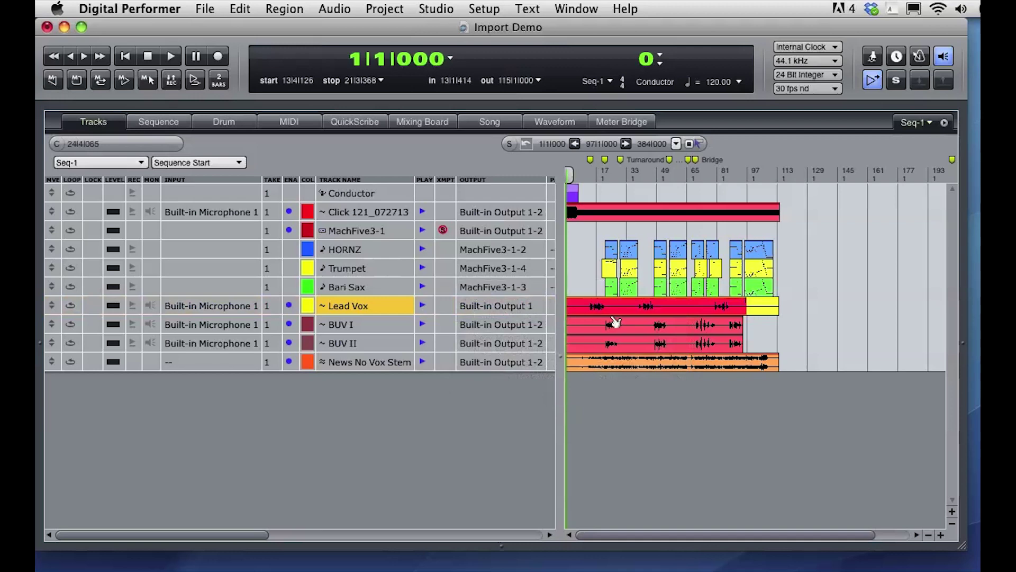
pyautogui.click(335, 9)
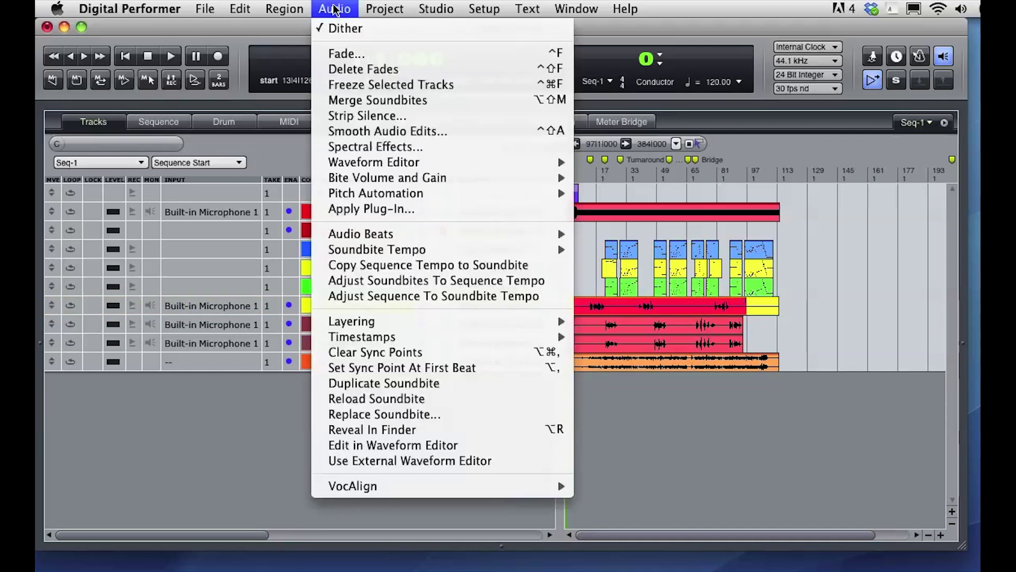
pyautogui.click(348, 87)
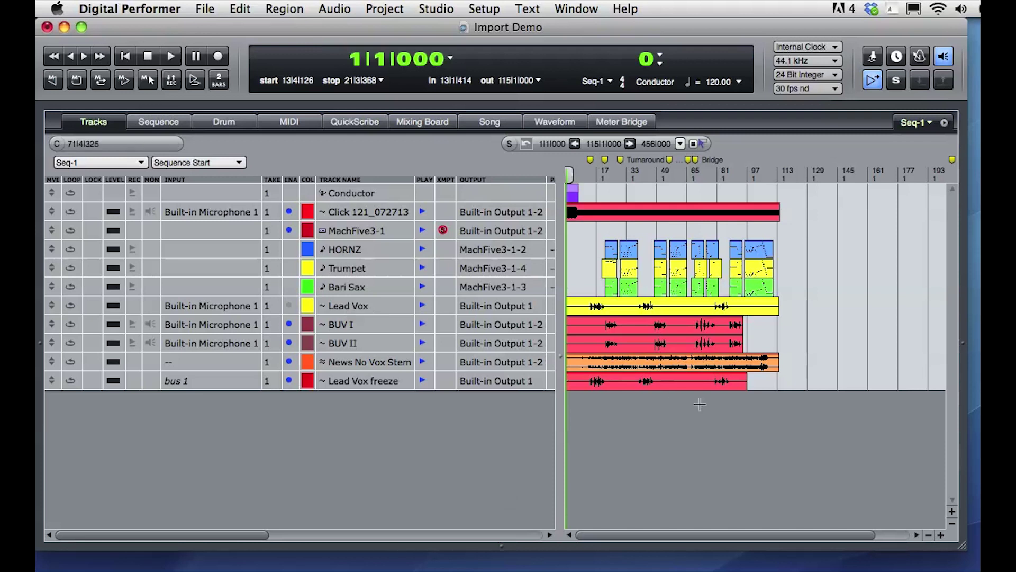
pyautogui.click(940, 535)
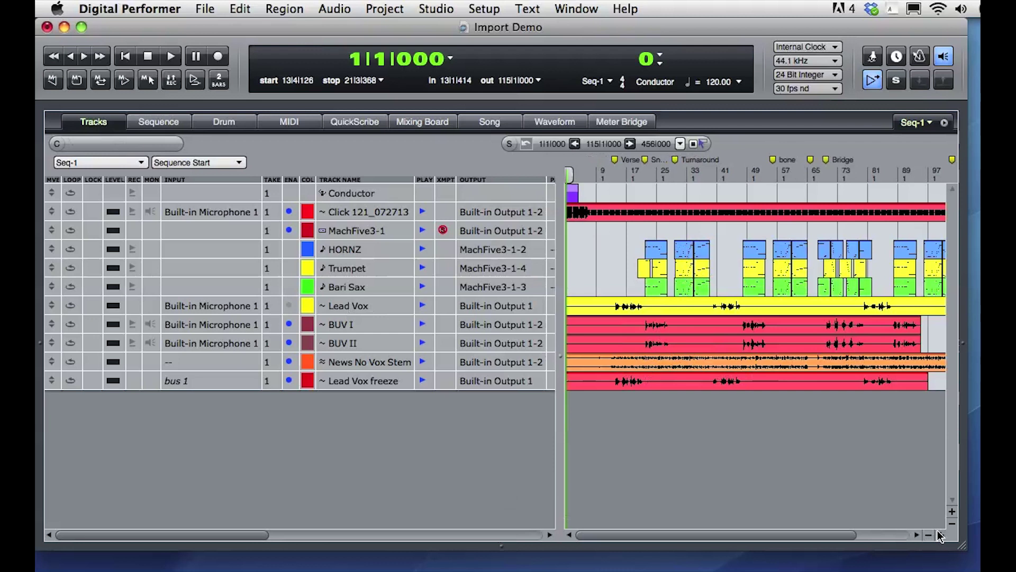
pyautogui.moveTo(714, 251); pyautogui.dragTo(647, 236)
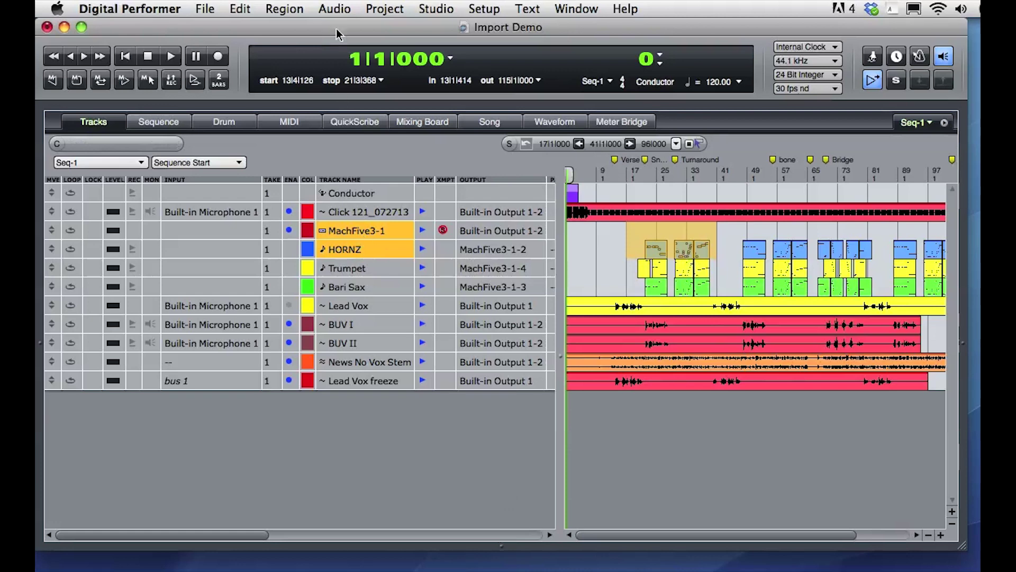
pyautogui.click(335, 9)
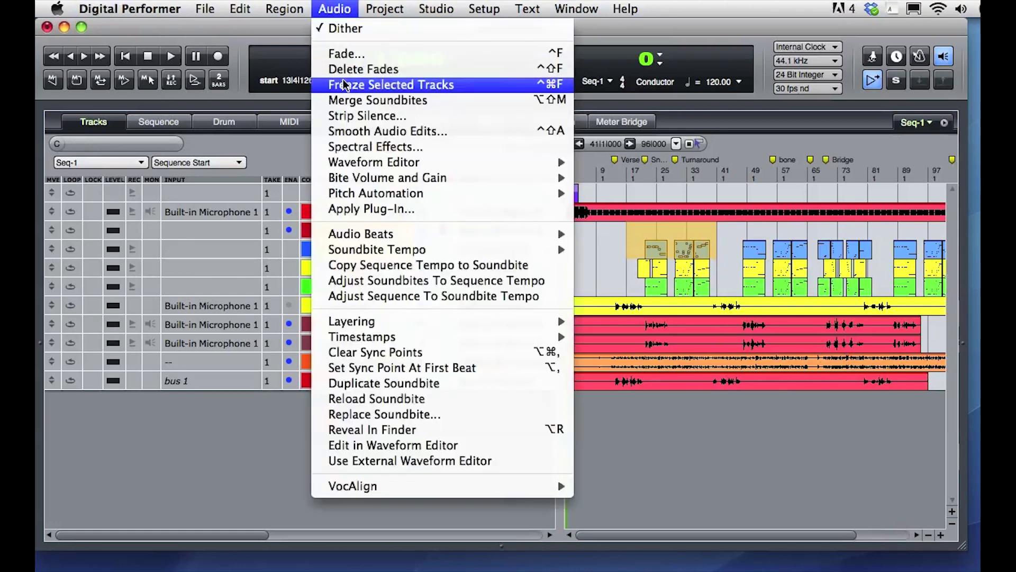
pyautogui.click(369, 85)
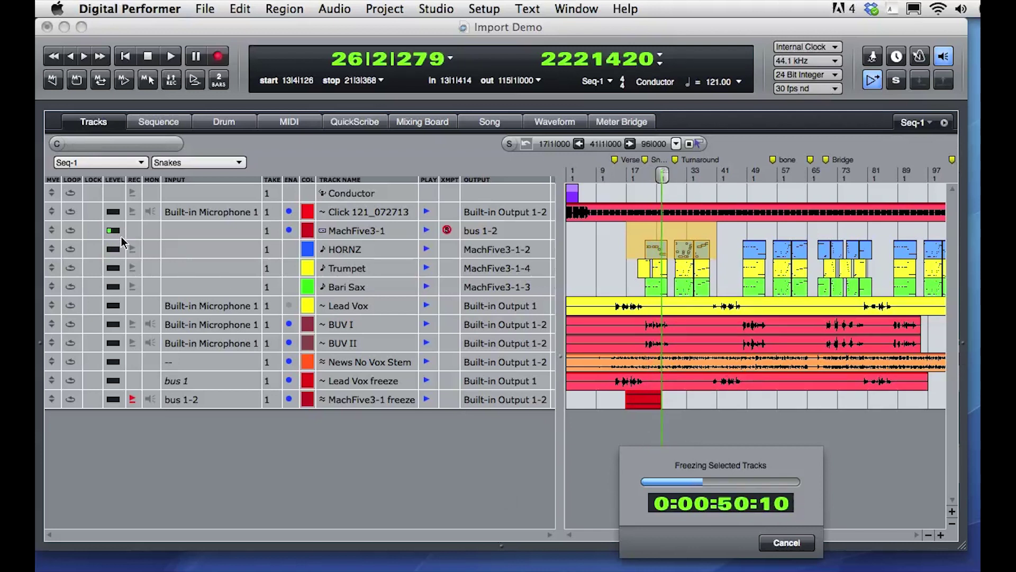
pyautogui.click(788, 543)
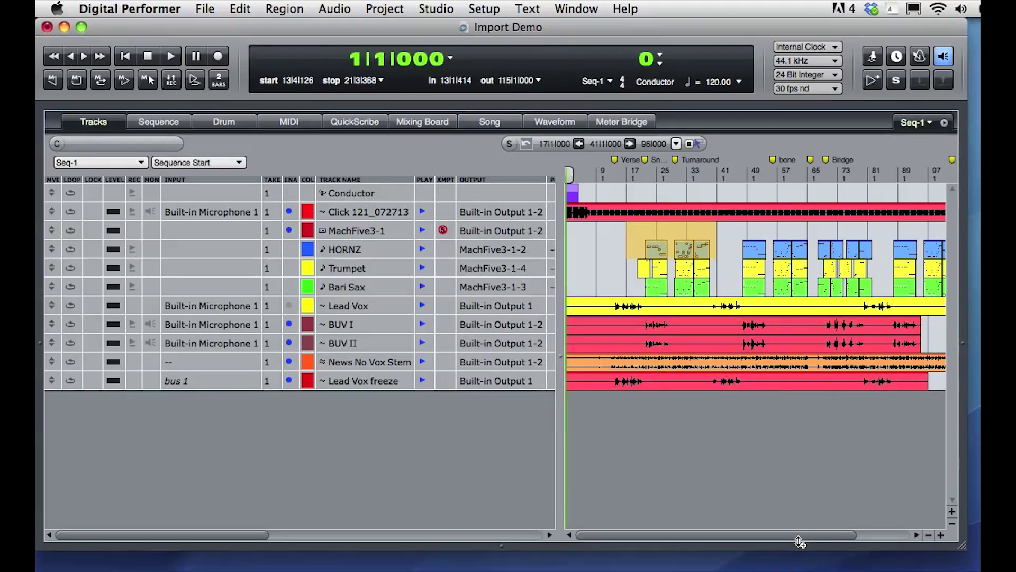
# - Select bars 1–113 across the horn tracks from MachFive3-1 down to Bari Sax
pyautogui.click(928, 535)
pyautogui.click(929, 535)
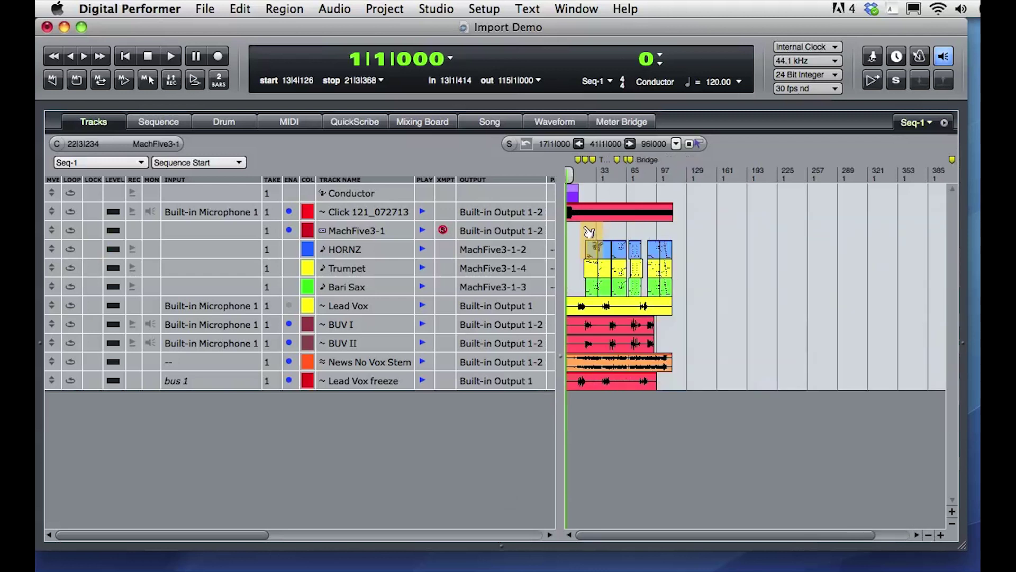
pyautogui.click(940, 534)
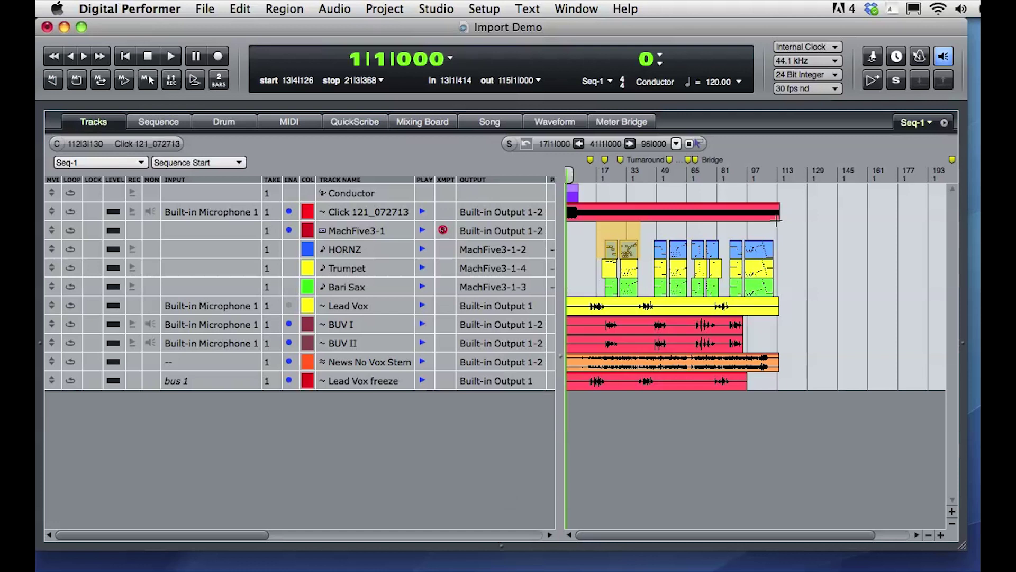
pyautogui.moveTo(776, 223); pyautogui.dragTo(563, 284)
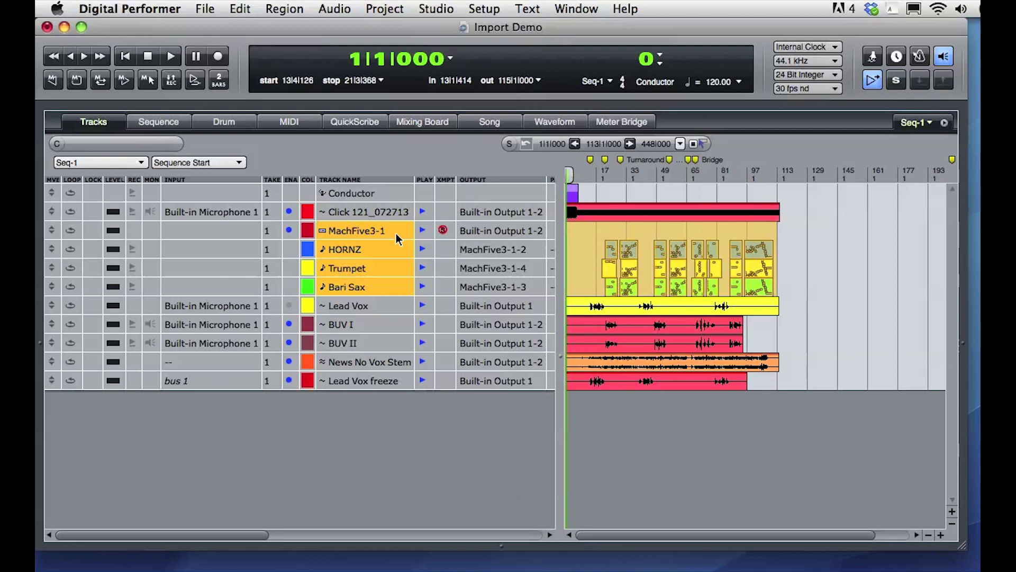
# - Bounce the selection to disk as a stereo Project Format file named Horn Mix, added to the sequence
pyautogui.click(205, 9)
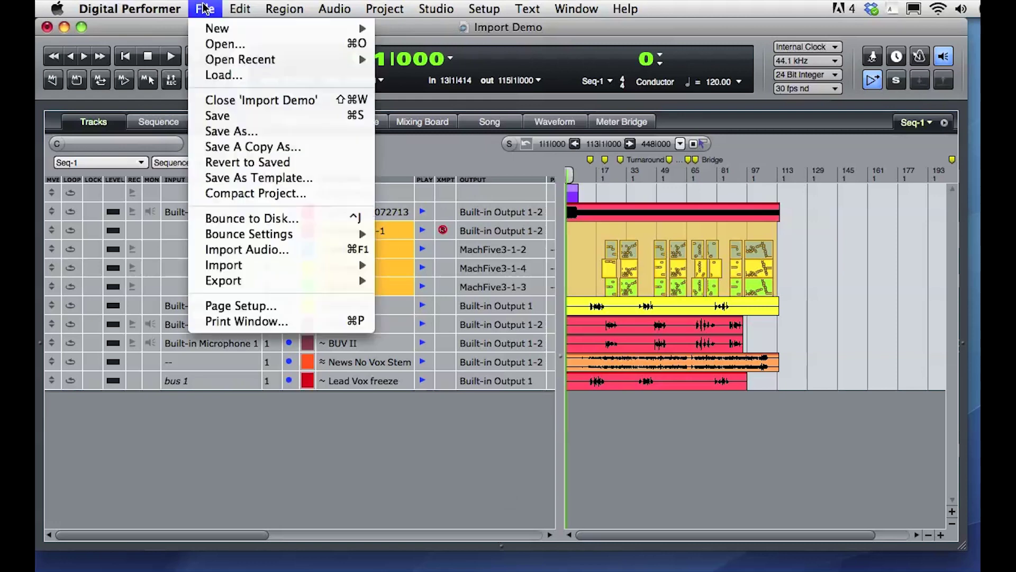
pyautogui.click(259, 222)
pyautogui.click(556, 129)
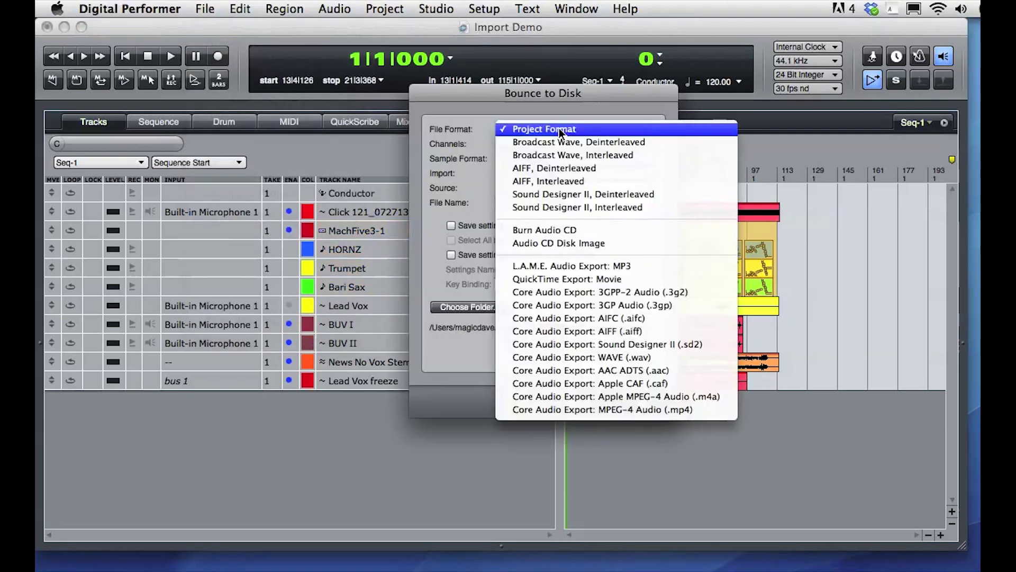
pyautogui.click(561, 101)
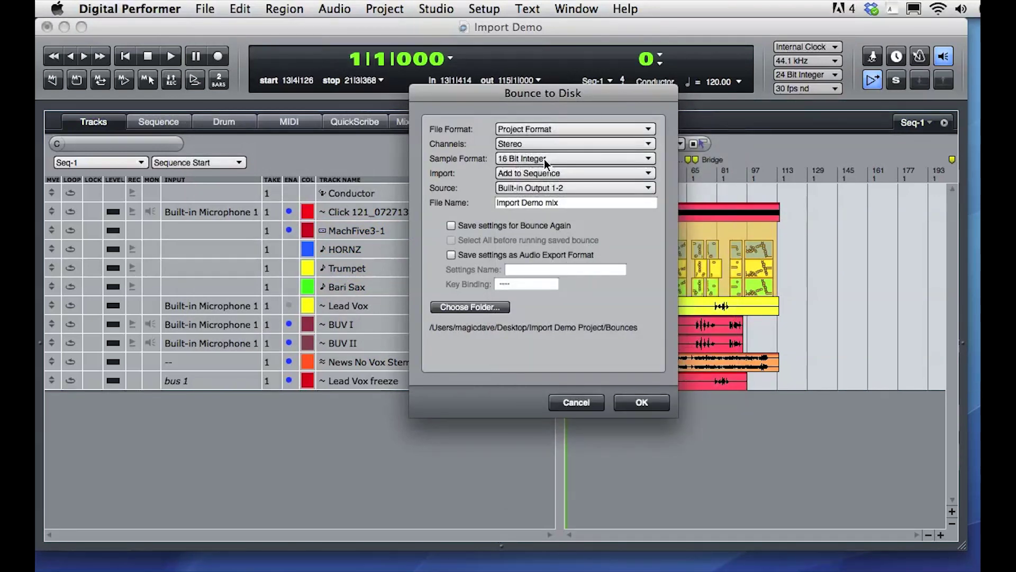
pyautogui.click(564, 173)
pyautogui.click(598, 176)
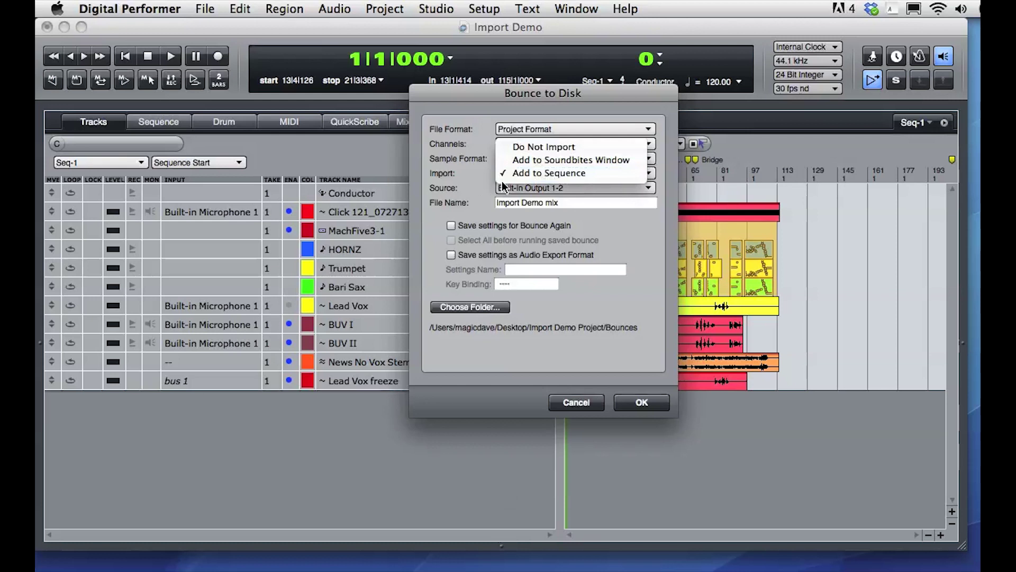
pyautogui.moveTo(568, 207); pyautogui.dragTo(459, 204)
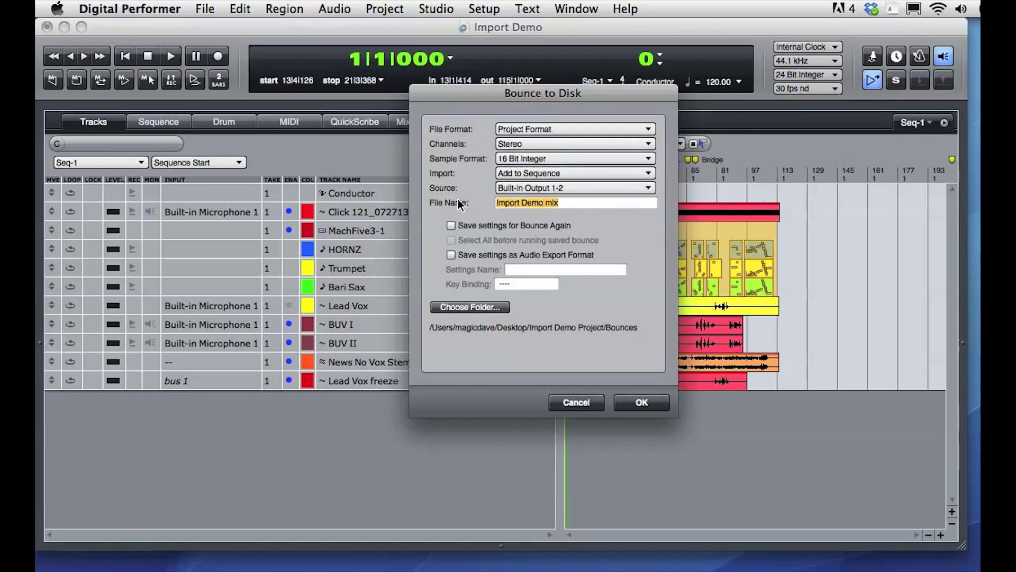
pyautogui.write('Ho')
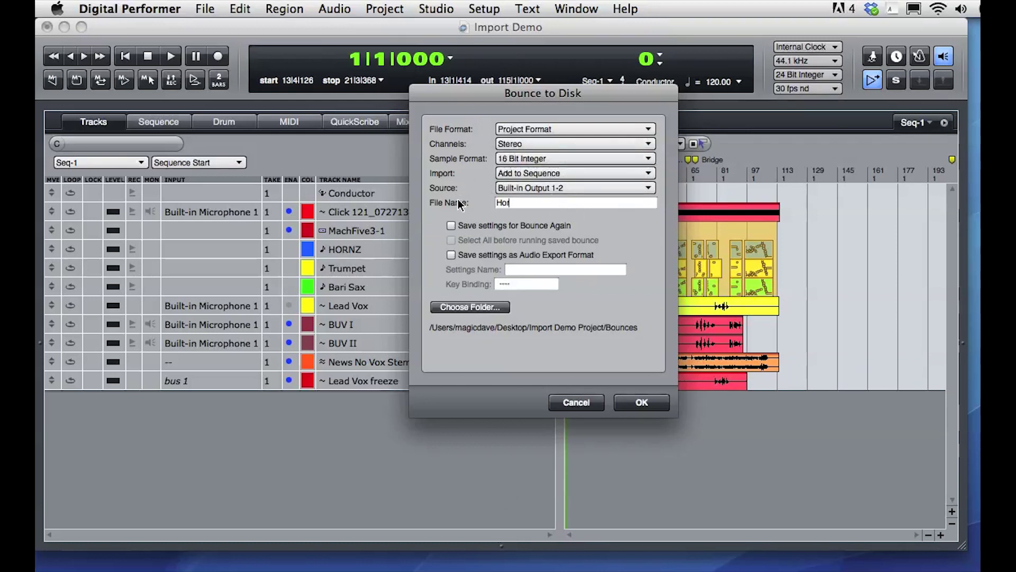
pyautogui.write('rn Mix')
pyautogui.click(630, 402)
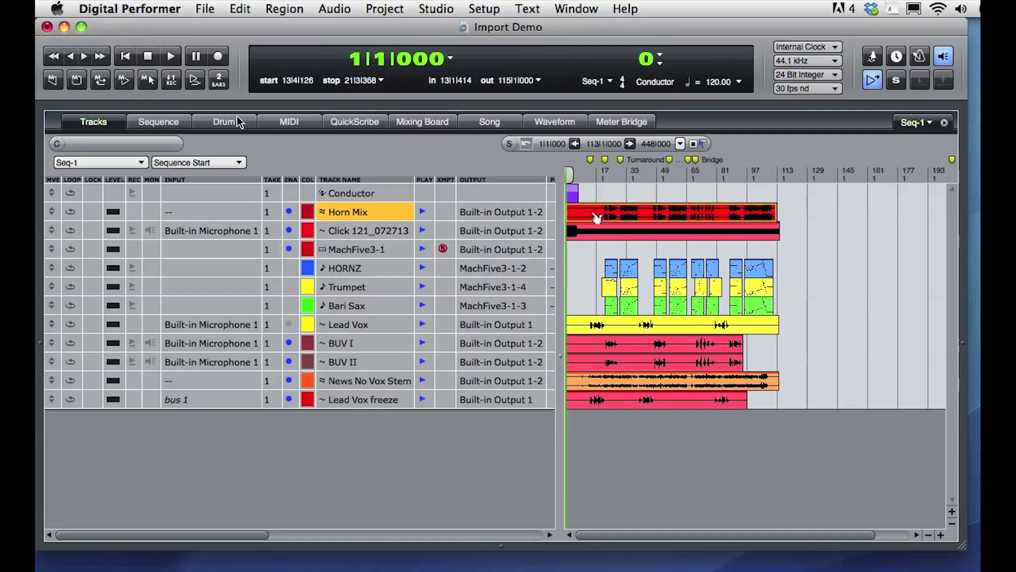
# - Return to the Sequence Editor to see Horn Mix, then switch to Finder to find Horn Mix.wav in Bounces
pyautogui.click(179, 122)
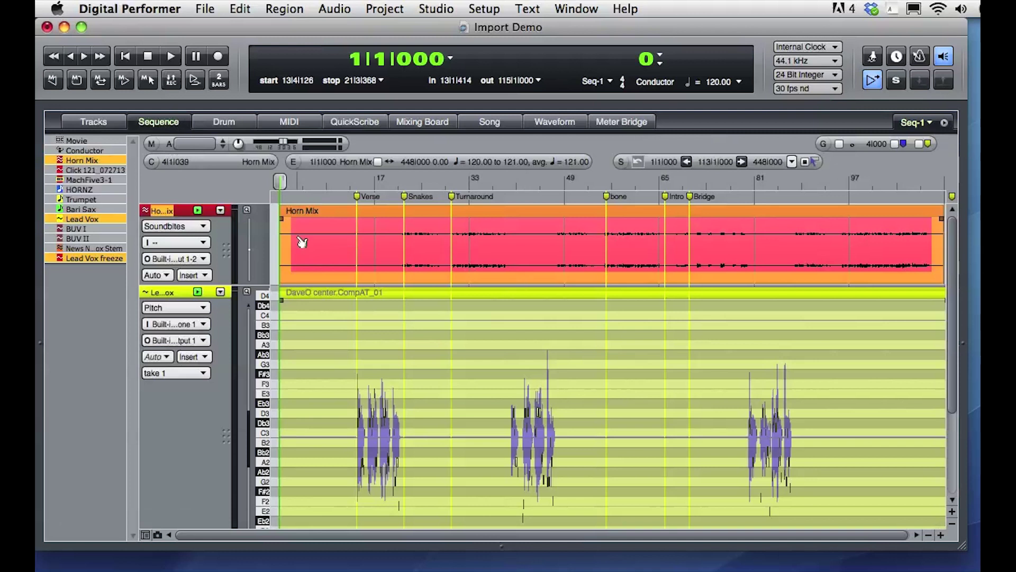
pyautogui.moveTo(249, 209); pyautogui.dragTo(255, 205)
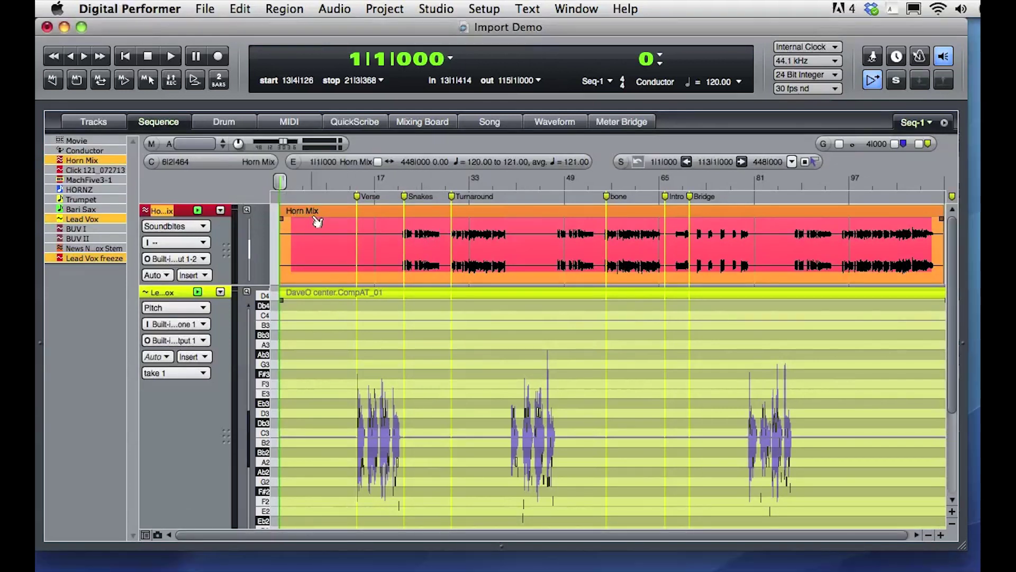
pyautogui.press('super+Tab')
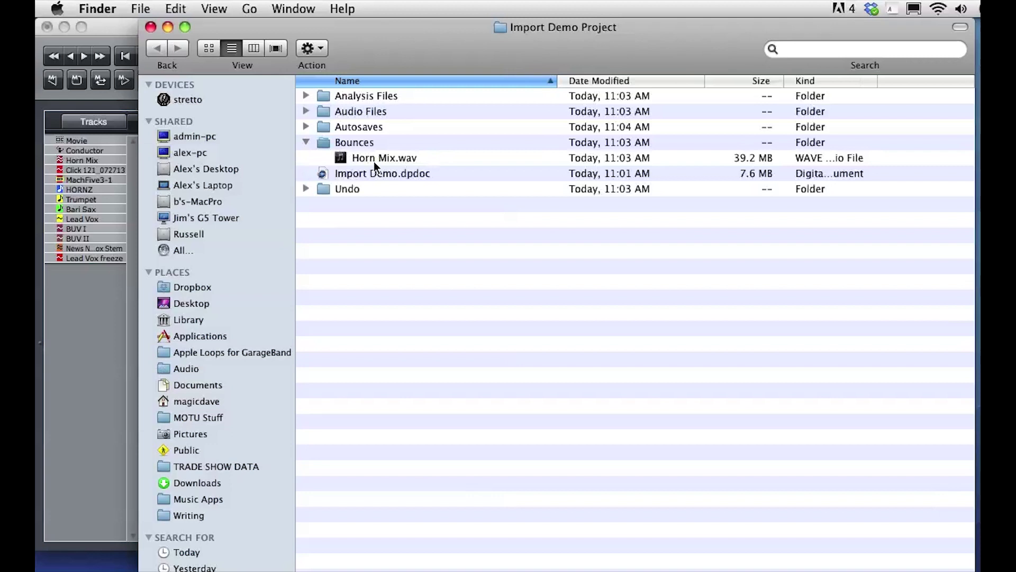
# - Check that Audio Files holds the BUV and Lead Vox freeze WAV files, then close the Finder window
pyautogui.click(306, 111)
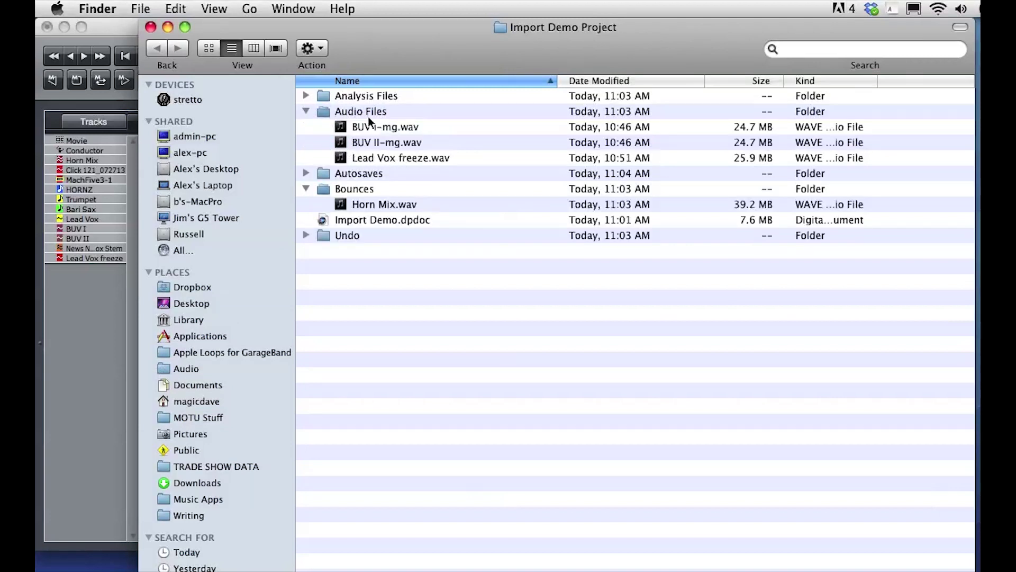
pyautogui.click(410, 158)
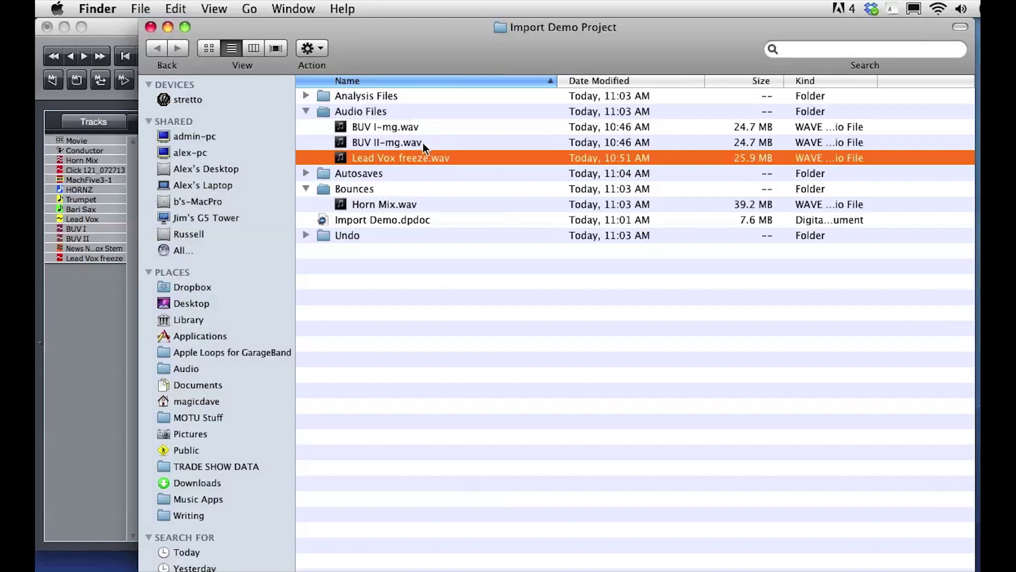
pyautogui.click(151, 27)
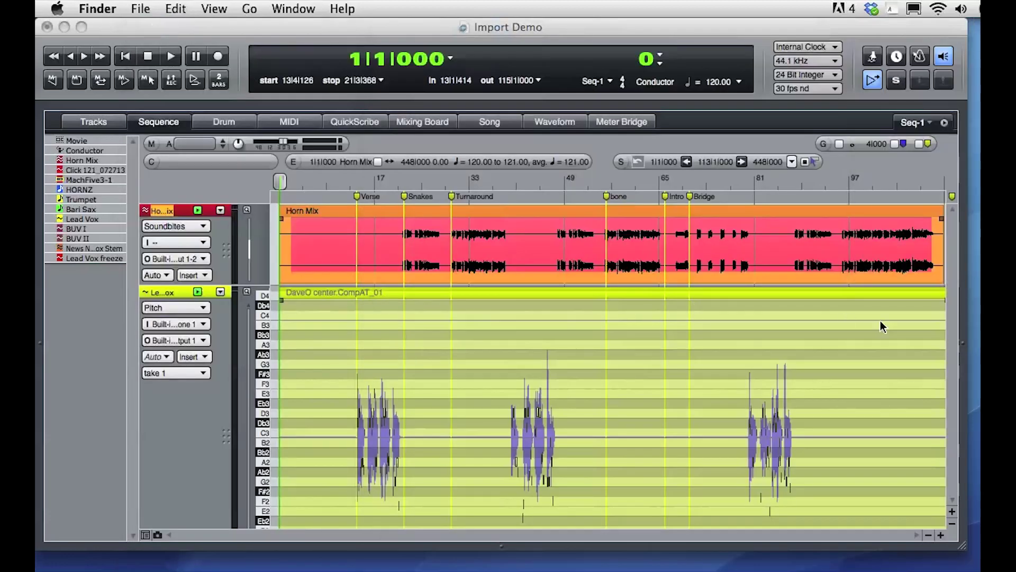
# - Show the Soundbites sidebar sorted by Time Created and select BUV I, BUV II, Lead Vox freeze and Horn Mix
pyautogui.click(963, 343)
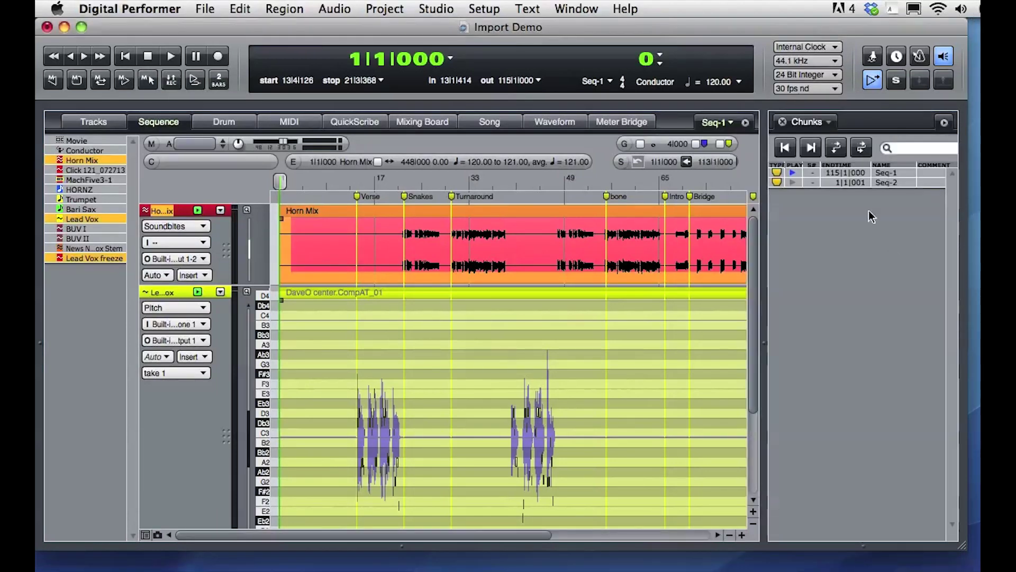
pyautogui.click(808, 124)
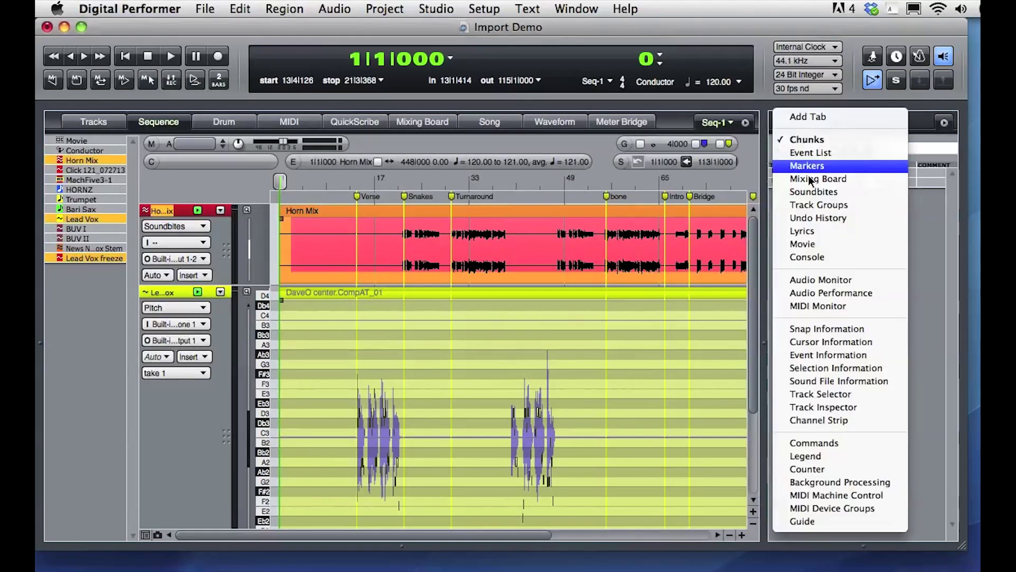
pyautogui.click(809, 196)
pyautogui.click(828, 144)
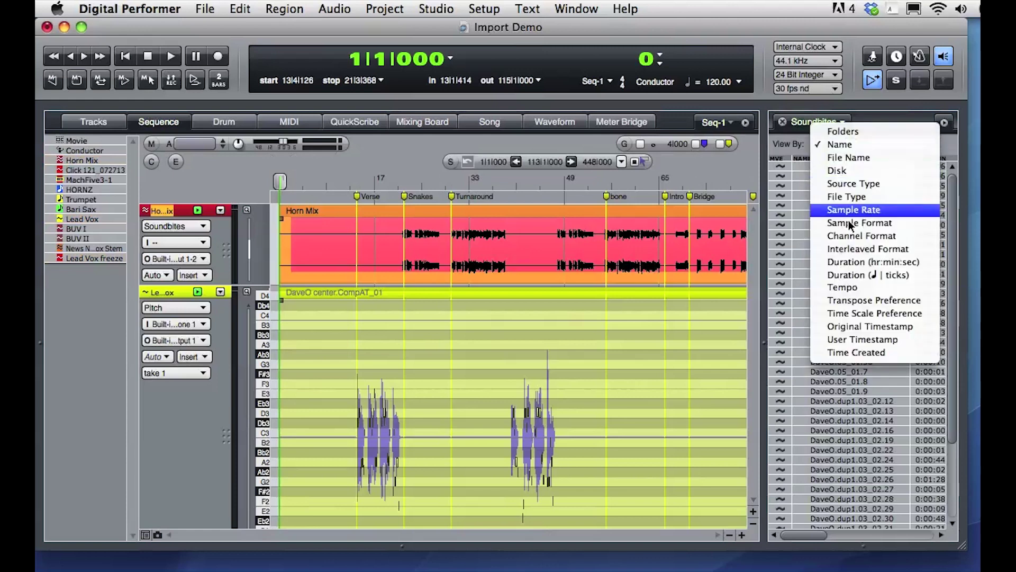
pyautogui.click(855, 352)
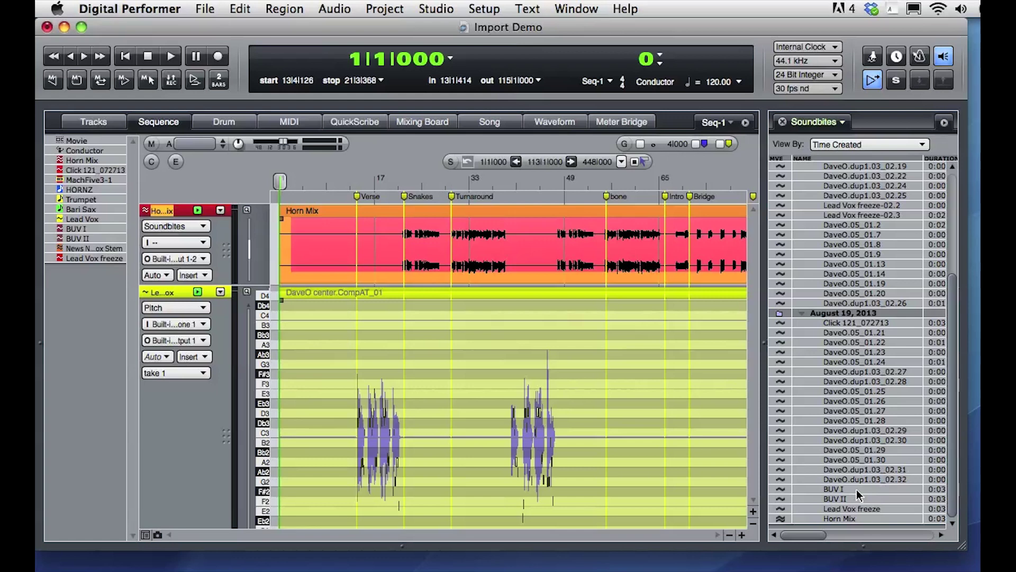
pyautogui.moveTo(856, 489); pyautogui.dragTo(857, 518)
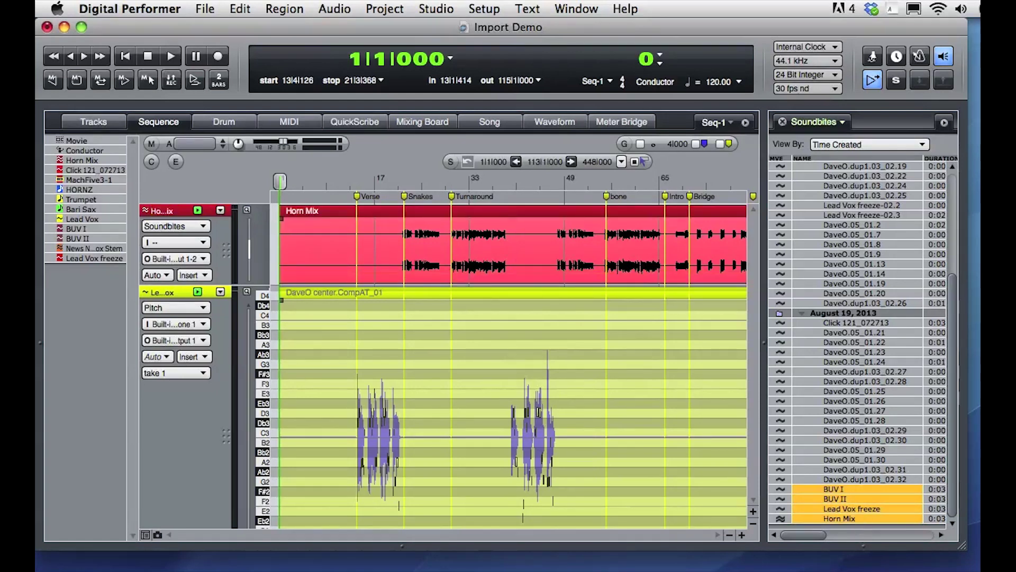
pyautogui.click(944, 122)
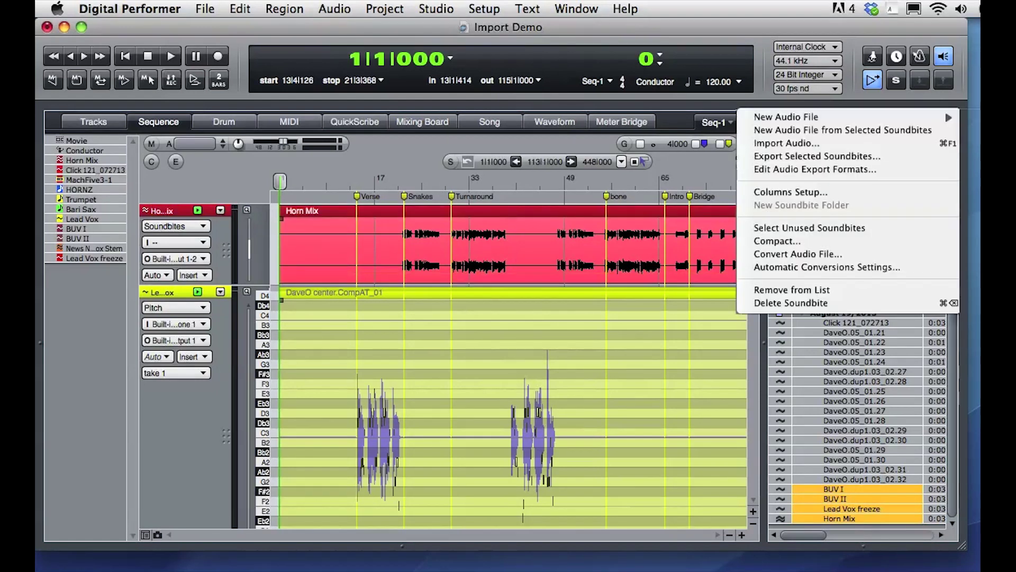
# - Export the four selected soundbites to the project folder as AIFF, Deinterleaved files
pyautogui.click(918, 254)
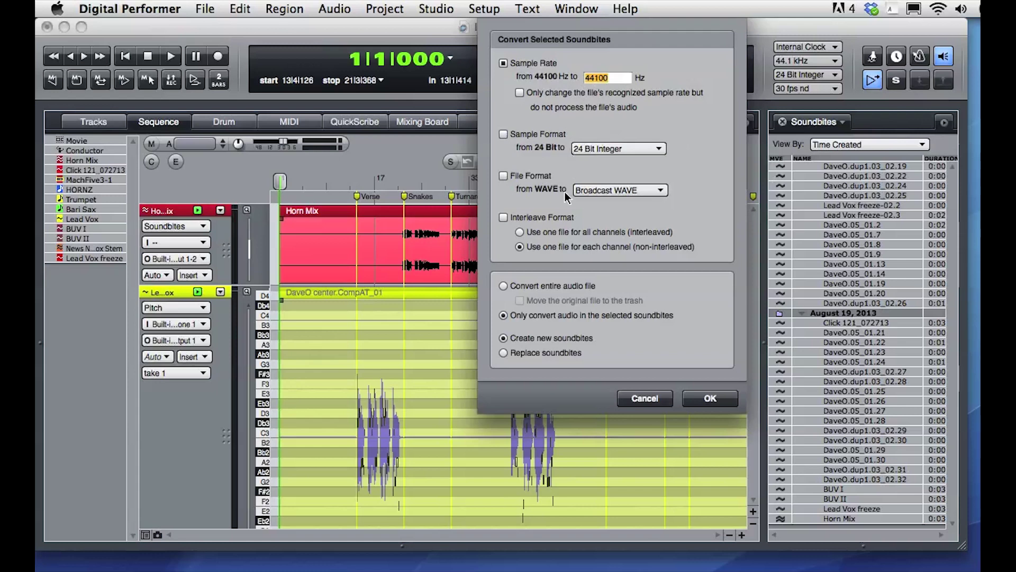
pyautogui.click(644, 398)
pyautogui.click(944, 122)
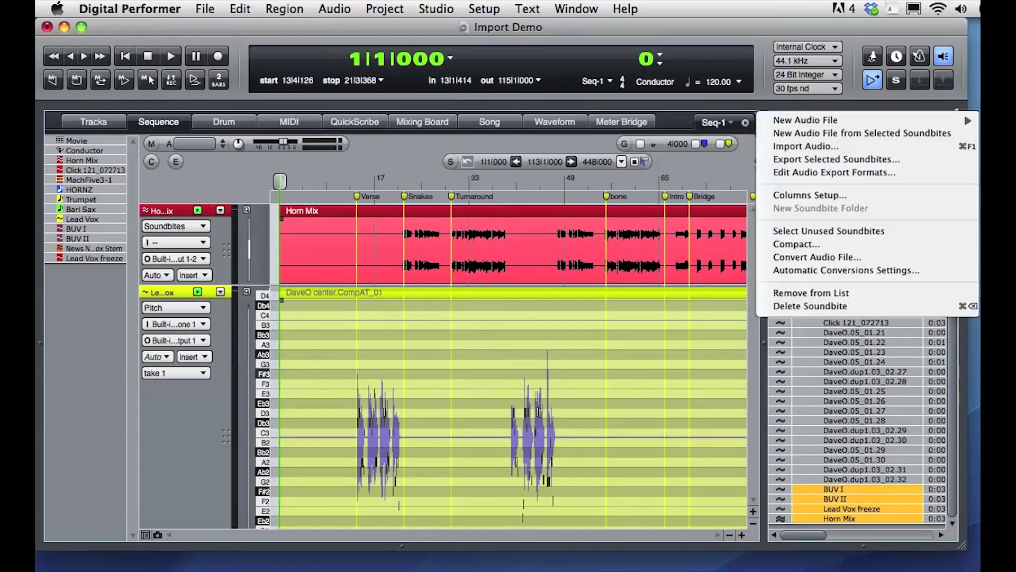
pyautogui.click(910, 160)
pyautogui.click(457, 493)
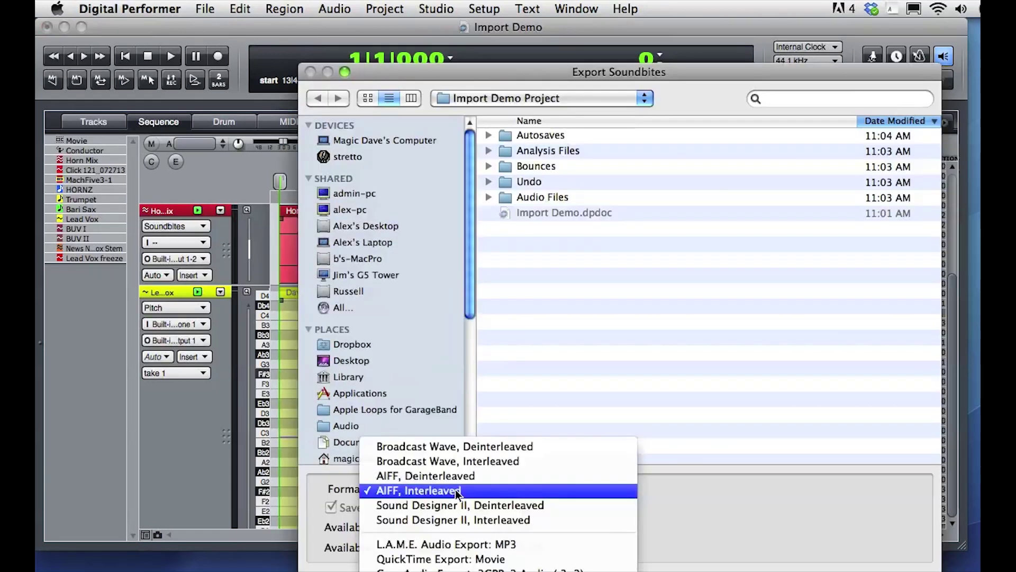
pyautogui.click(489, 476)
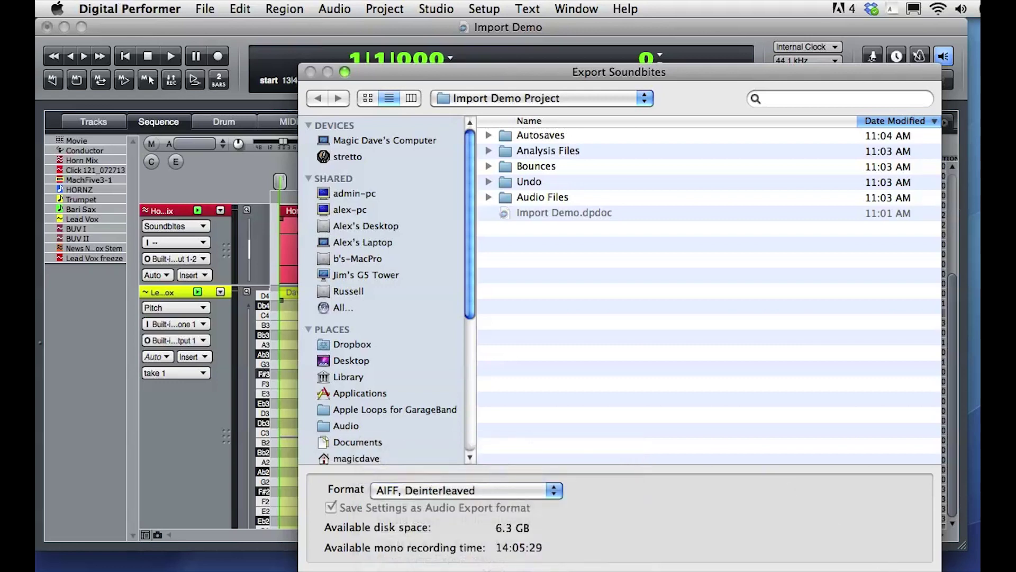
pyautogui.press('Return')
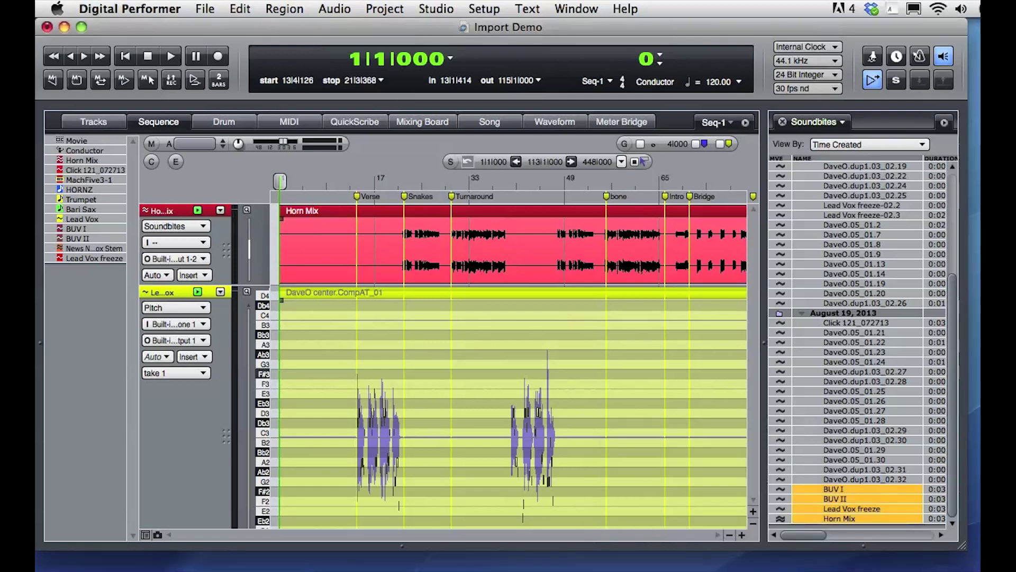
# - In Finder, collapse Audio Files and Bounces, sort by Date Modified to review the new AIFFs, then close
pyautogui.press('super+Tab')
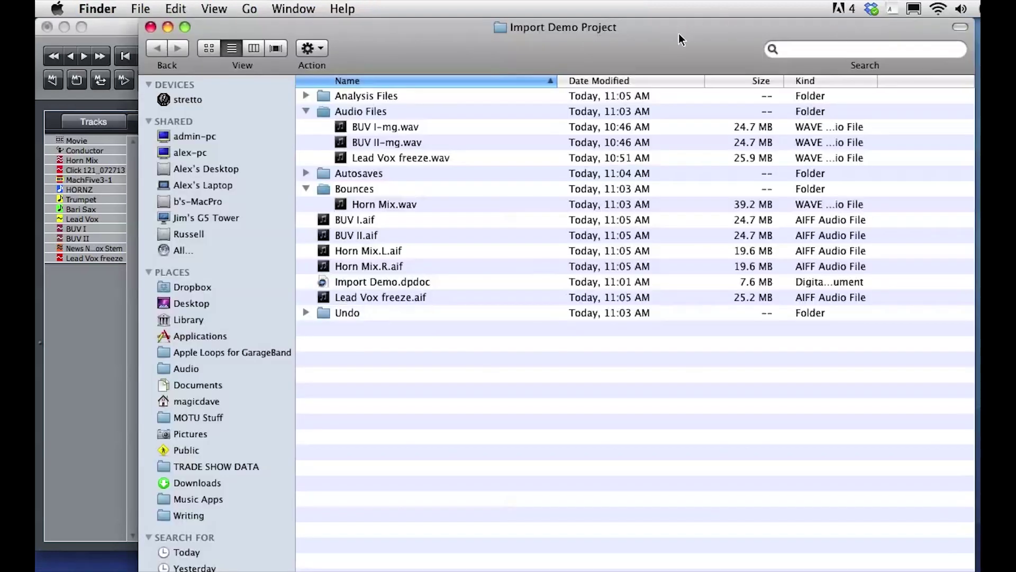
pyautogui.moveTo(678, 34); pyautogui.dragTo(629, 31)
pyautogui.click(258, 110)
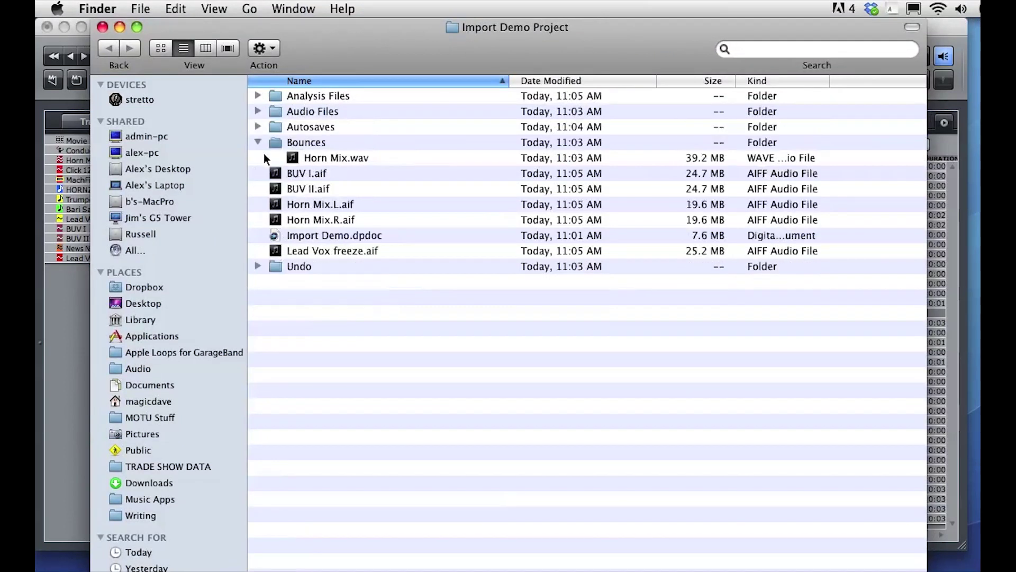
pyautogui.click(258, 142)
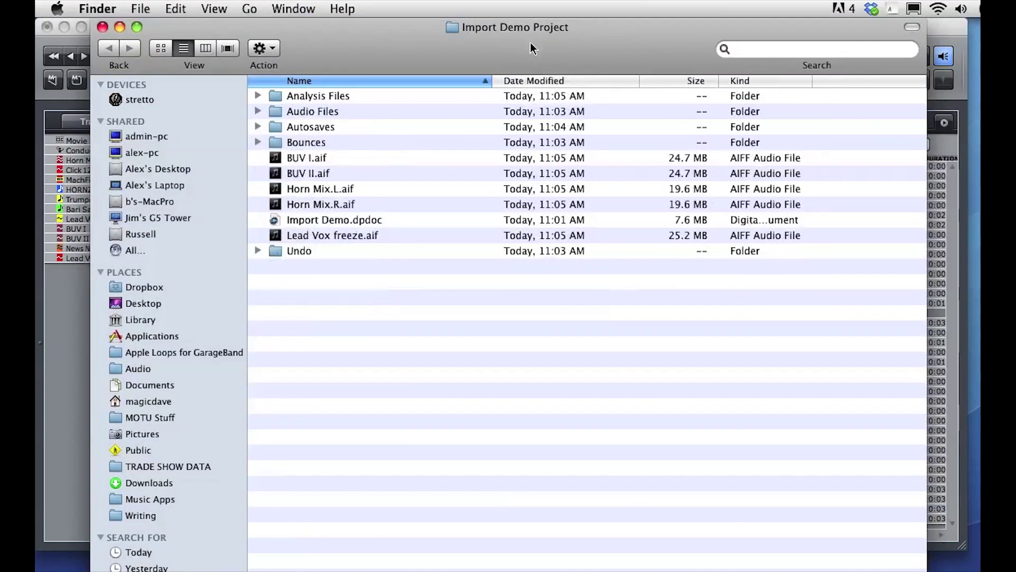
pyautogui.click(535, 79)
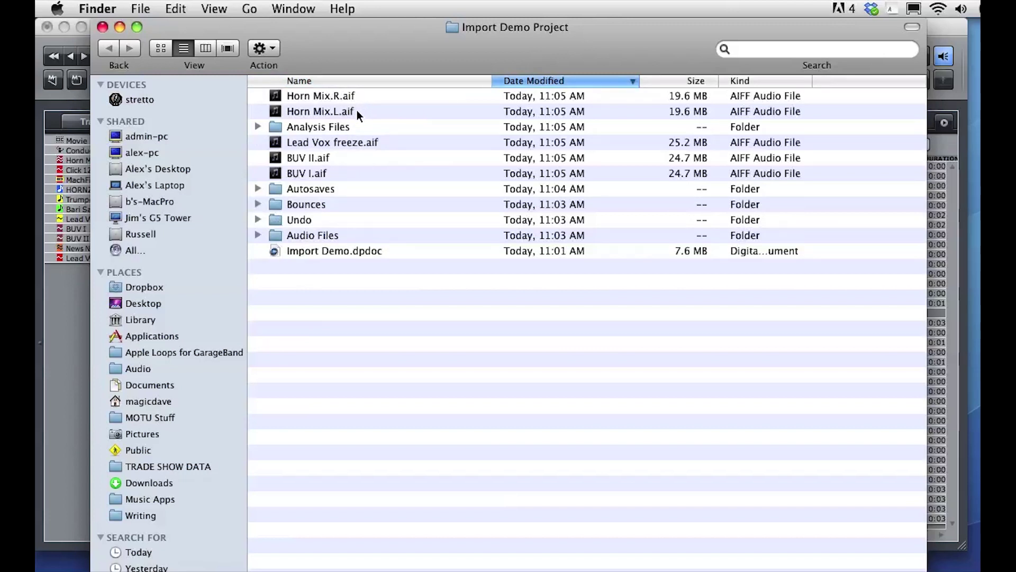
pyautogui.click(102, 27)
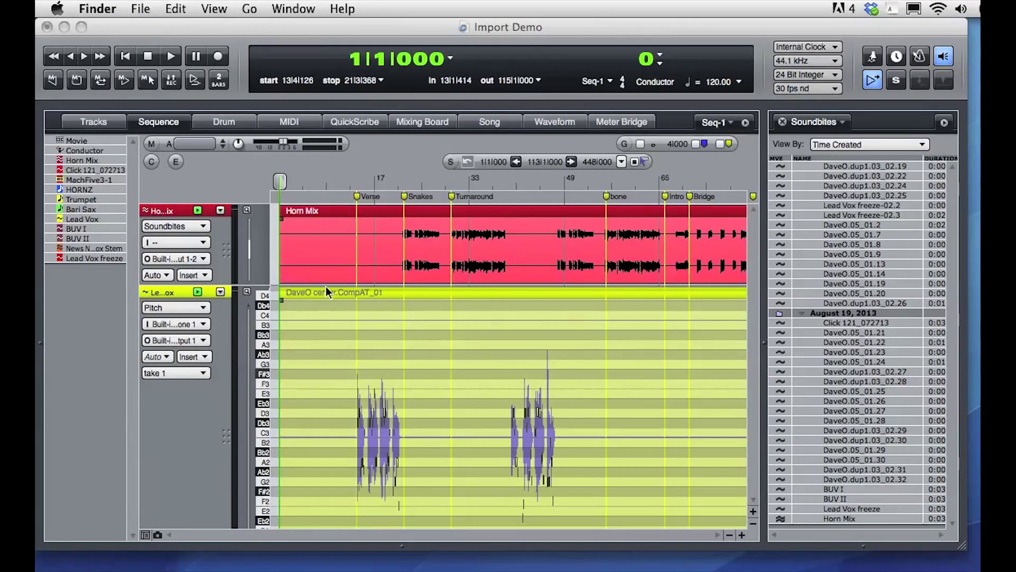